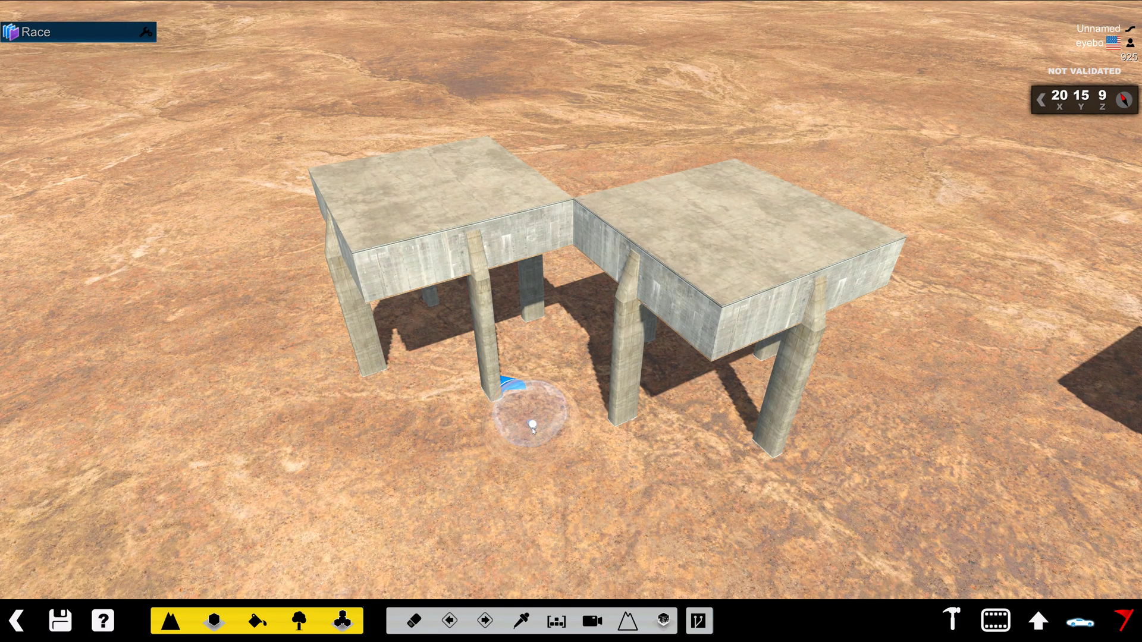
- Convert the nearer concrete platform block on pillars into a new custom item and open its mesh for modeling
left_click_drag(569, 423, 267, 378, "alt")
scroll(476, 413, "up", 4, "alt")
right_click_drag(499, 431, 571, 435, "alt")
scroll(574, 416, "down", 3, "alt")
scroll(573, 419, "down", 2, "alt")
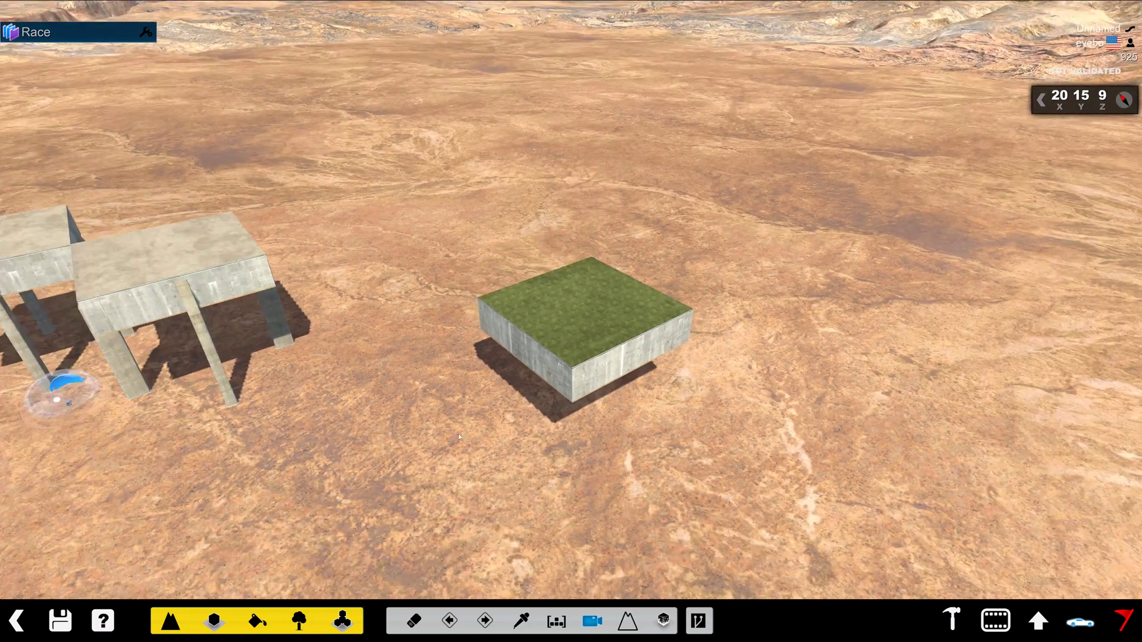
left_click_drag(458, 433, 741, 433, "alt")
right_click_drag(453, 492, 462, 496, "alt")
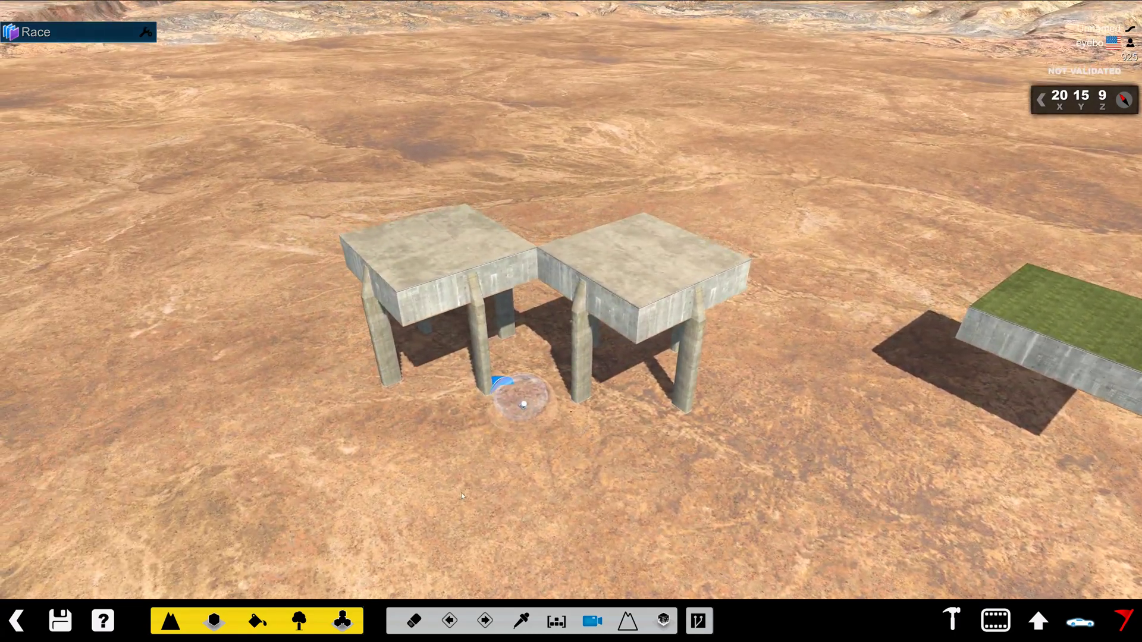
left_click(299, 620)
left_click(249, 569)
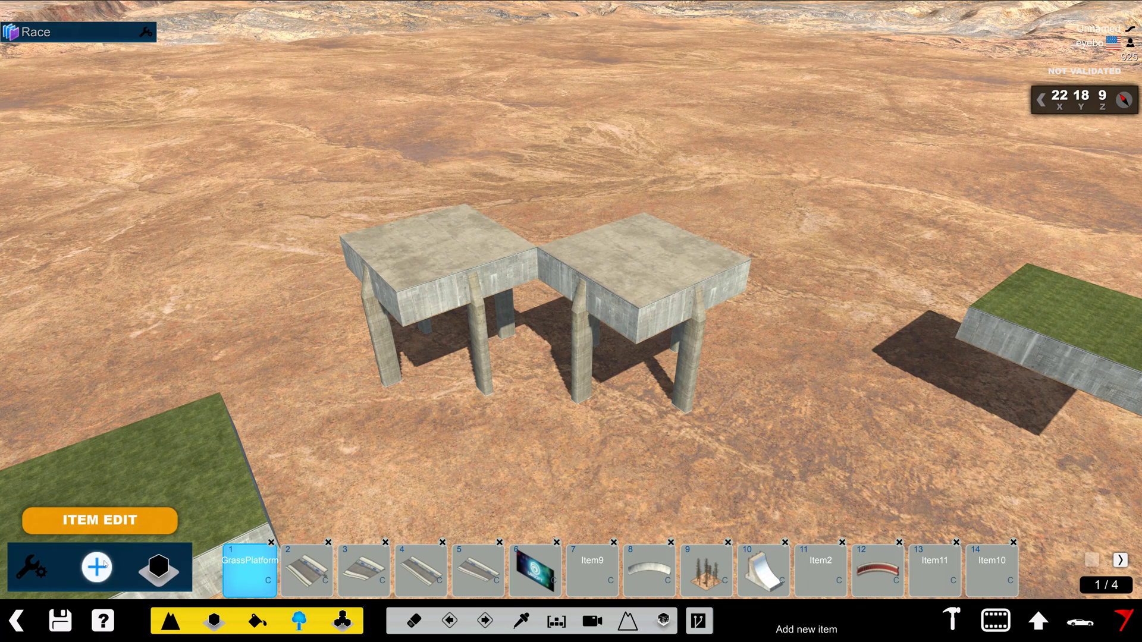
left_click(164, 569)
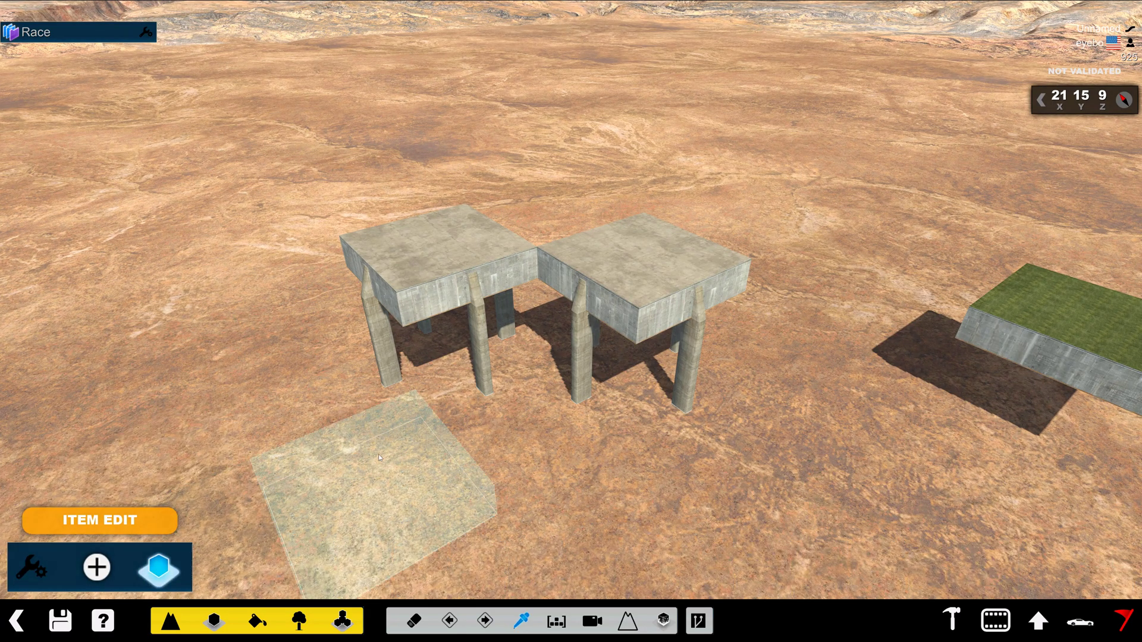
left_click(626, 297)
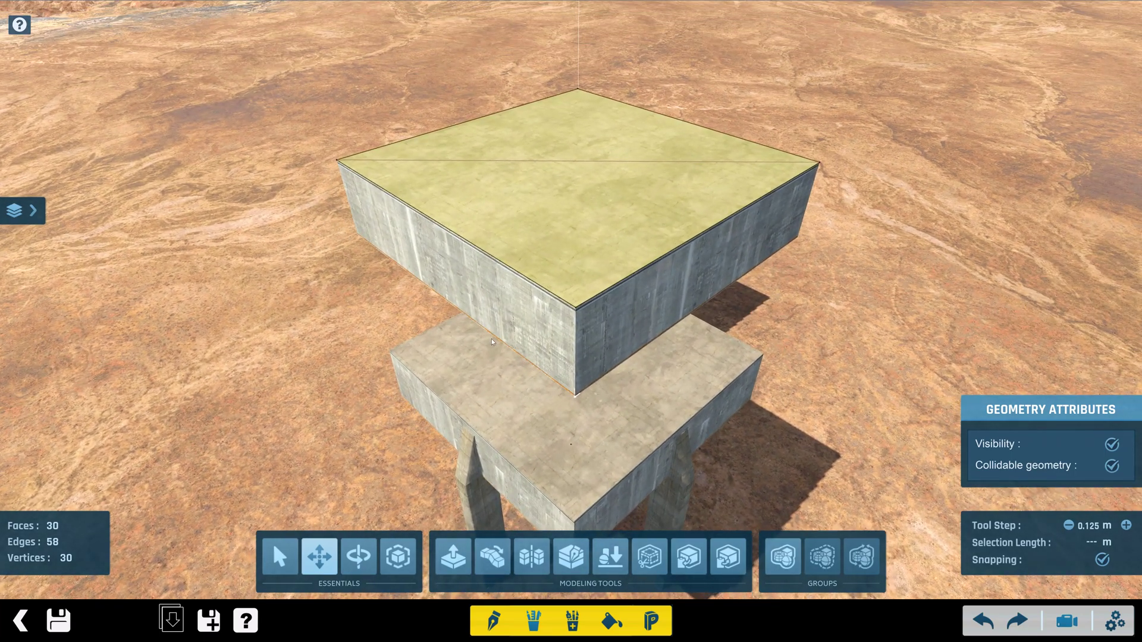
- Apply the grass material to the platform's selected top face
left_click(612, 620)
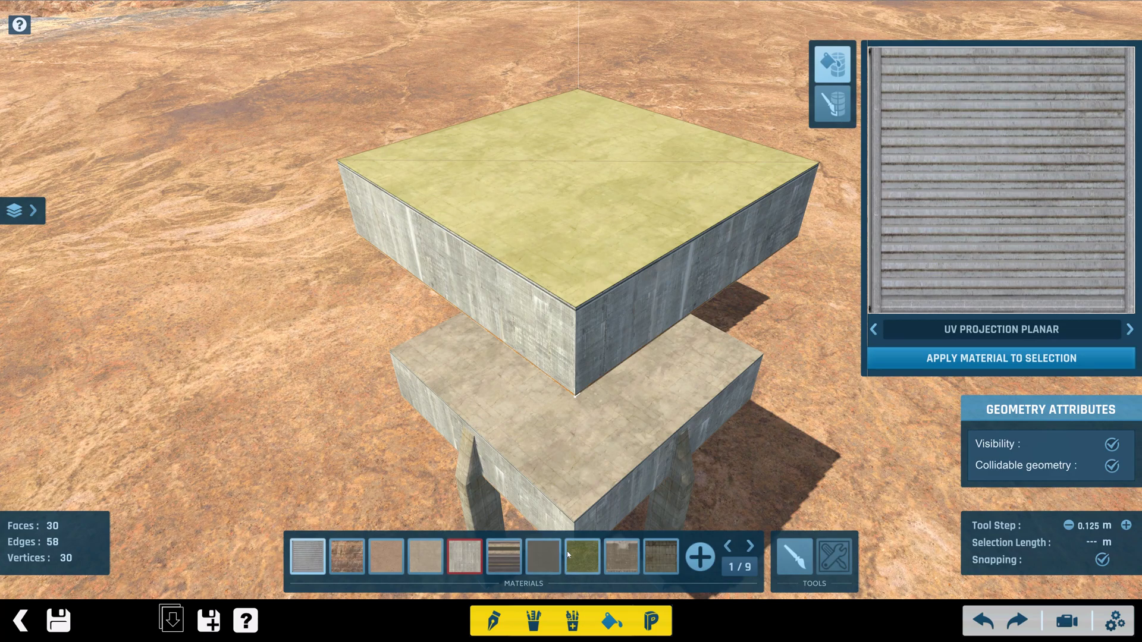
left_click(591, 555)
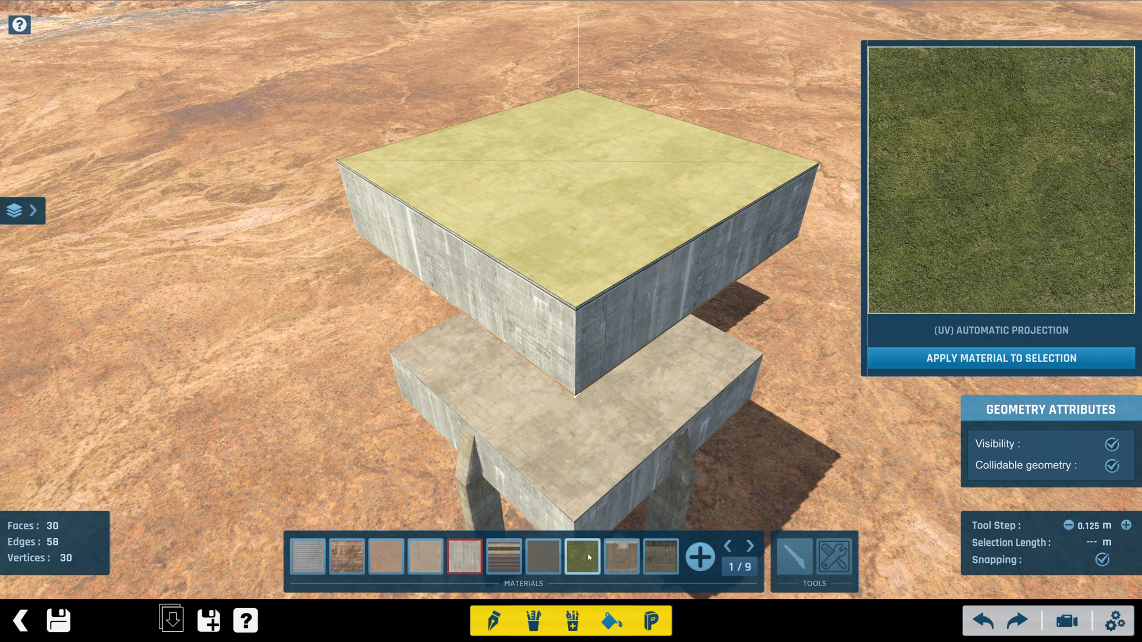
left_click(912, 358)
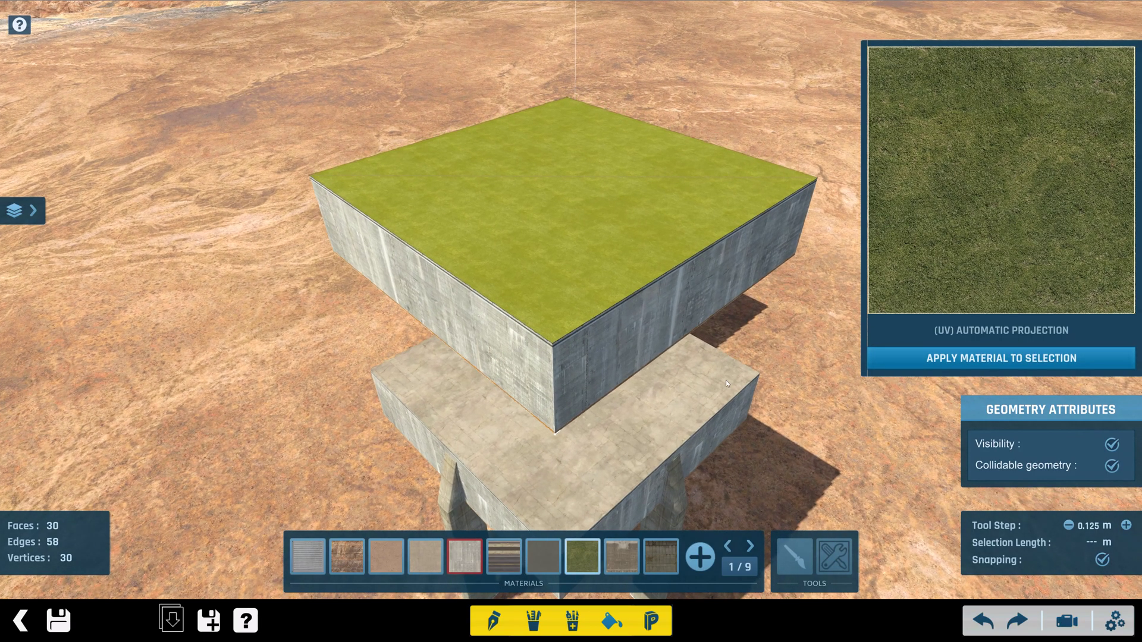
- Save the item as PlatformGrass2.Item.Gbx and return to the map
left_click(58, 621)
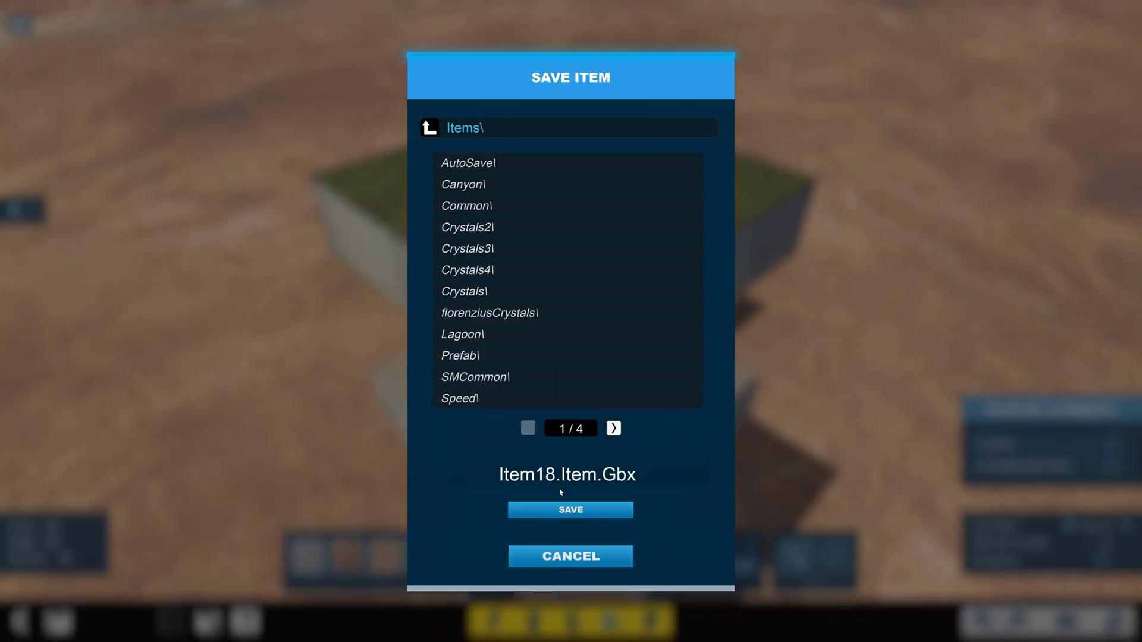
left_click_drag(556, 476, 485, 476)
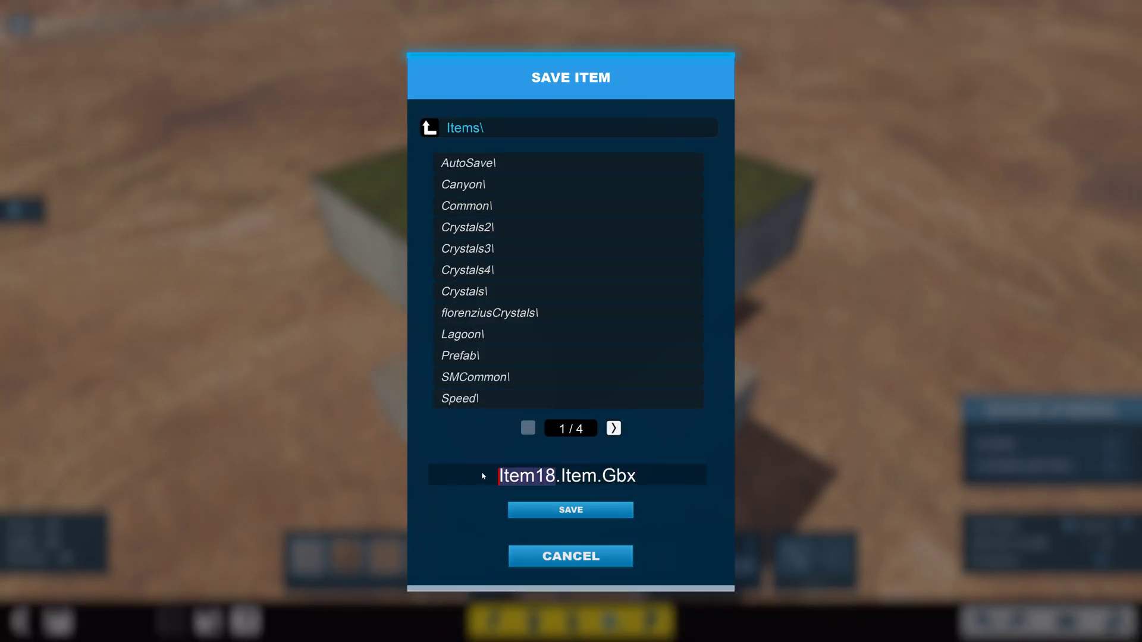
type("PlatformG")
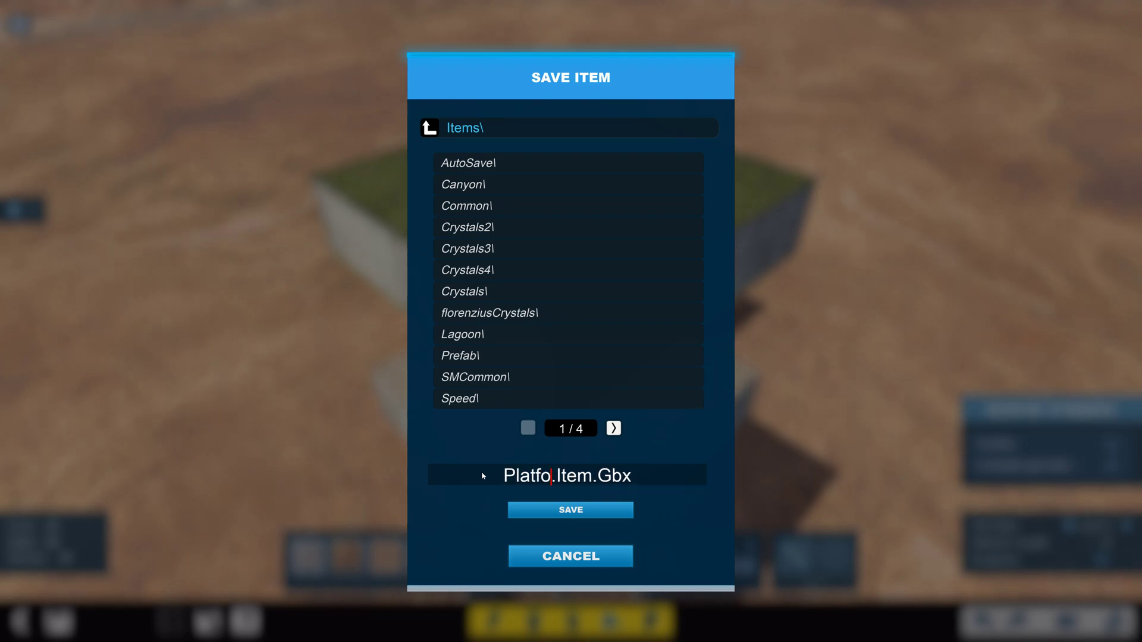
type("rass2")
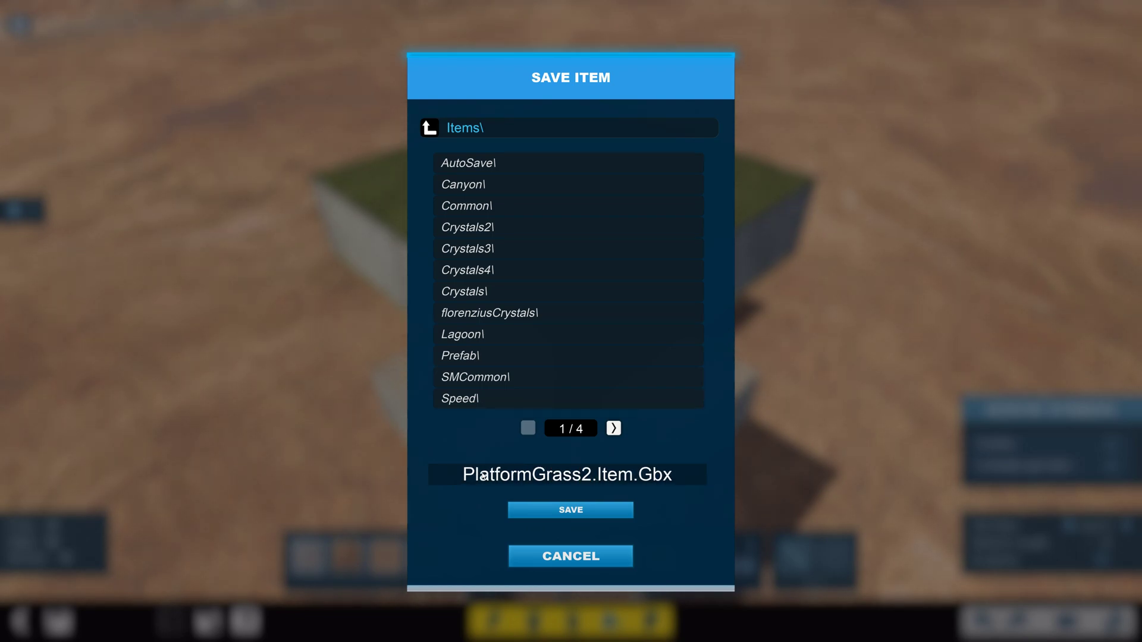
left_click(570, 510)
left_click(15, 618)
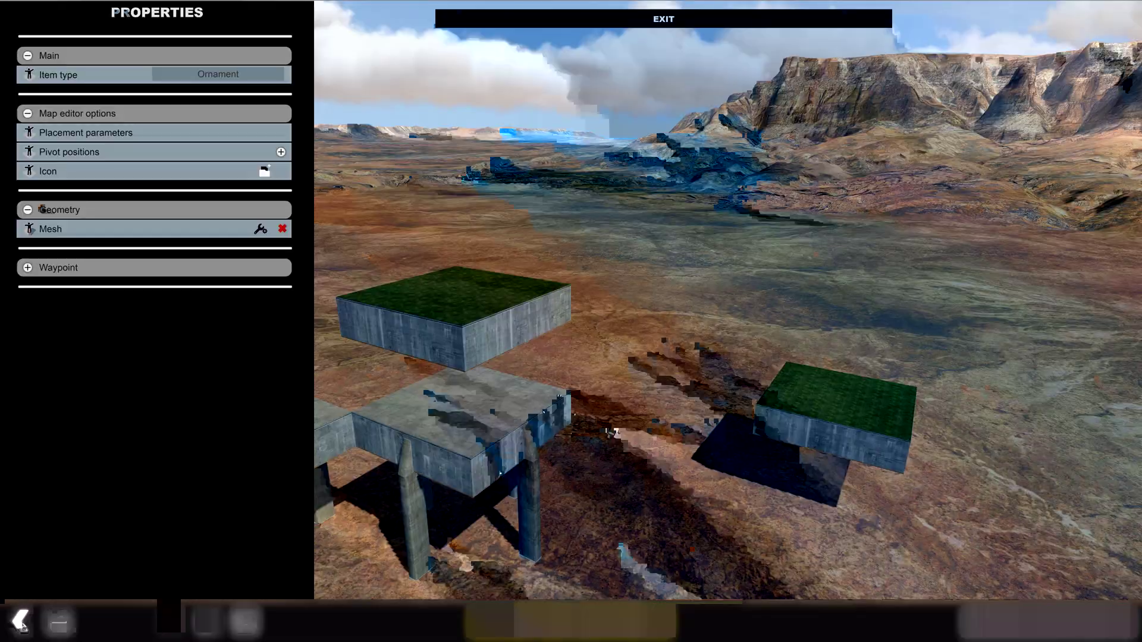
left_click(20, 621)
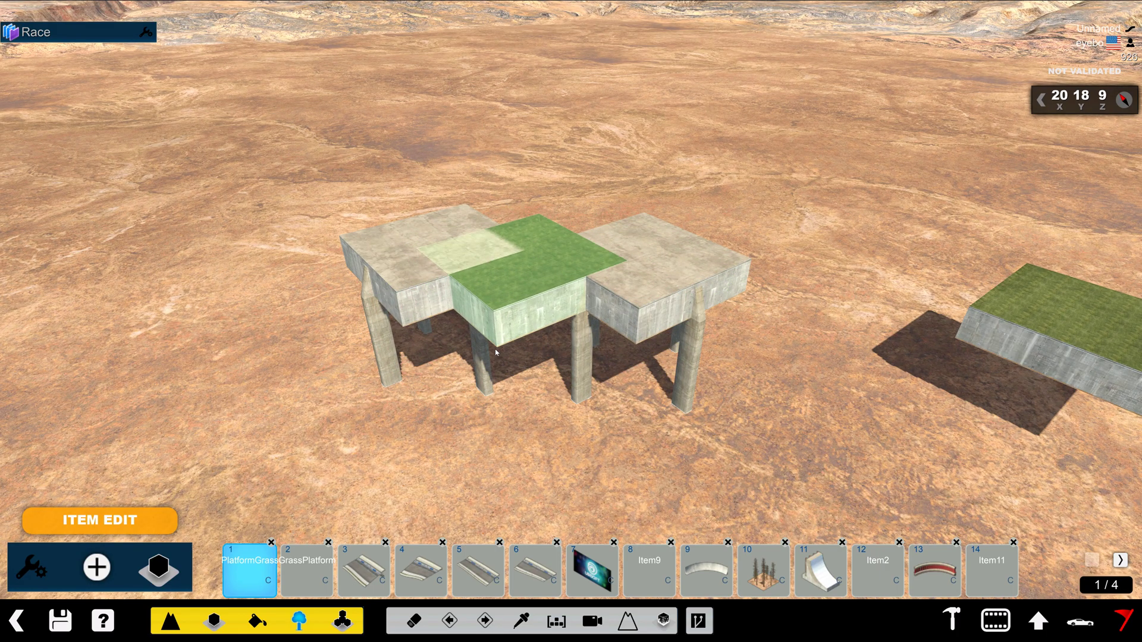
- Place the new grass platform item beside the two concrete platforms
left_click(473, 349)
right_click_drag(474, 349, 505, 330, "alt")
key("x")
left_click(504, 330)
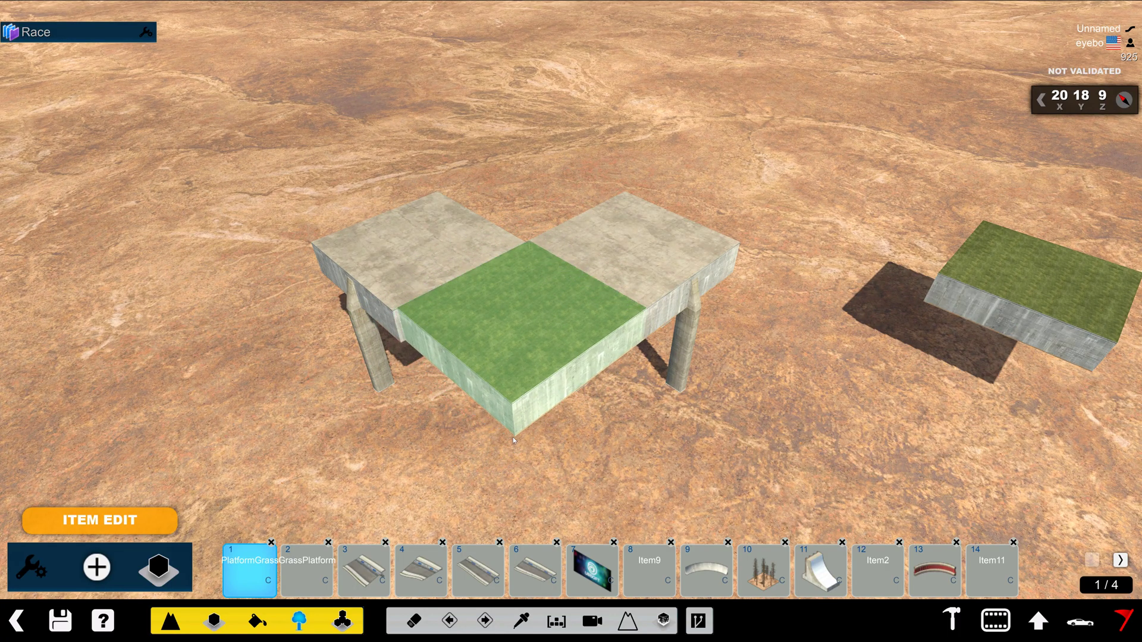
left_click(507, 441)
mouse_move(507, 441)
right_mouse_down("alt")
mouse_move(580, 425)
mouse_move(576, 458)
mouse_move(512, 422)
right_mouse_up("alt")
scroll(565, 426, "up", 3, "alt")
scroll(515, 424, "down", 3, "alt")
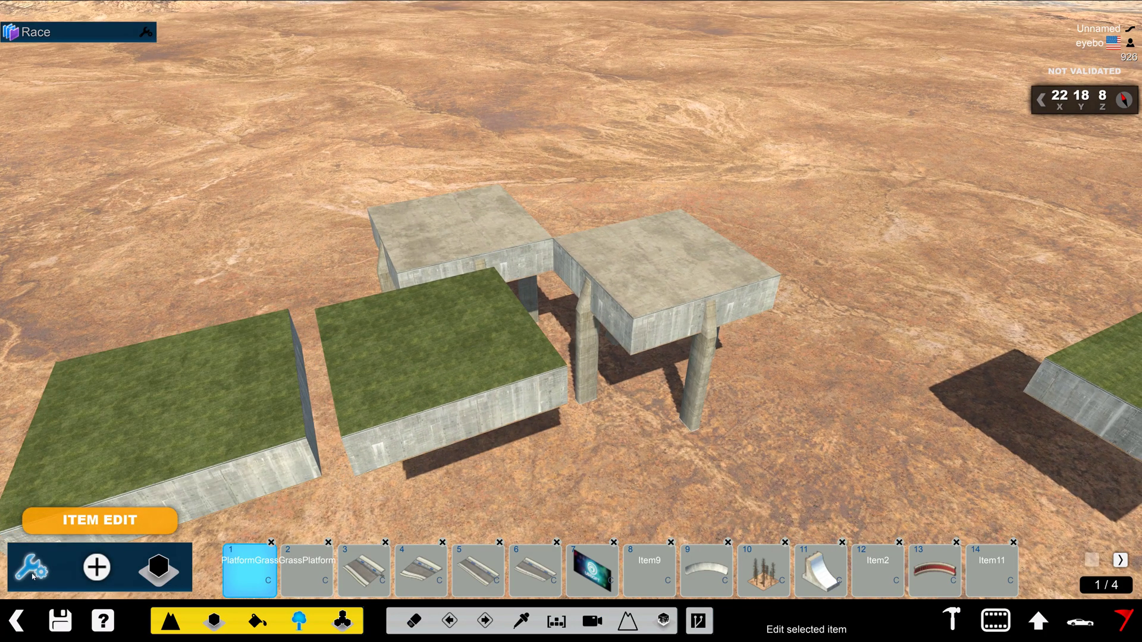
- Open the placed grass platform's item properties and add a pivot position
left_click(31, 566)
left_click(419, 378)
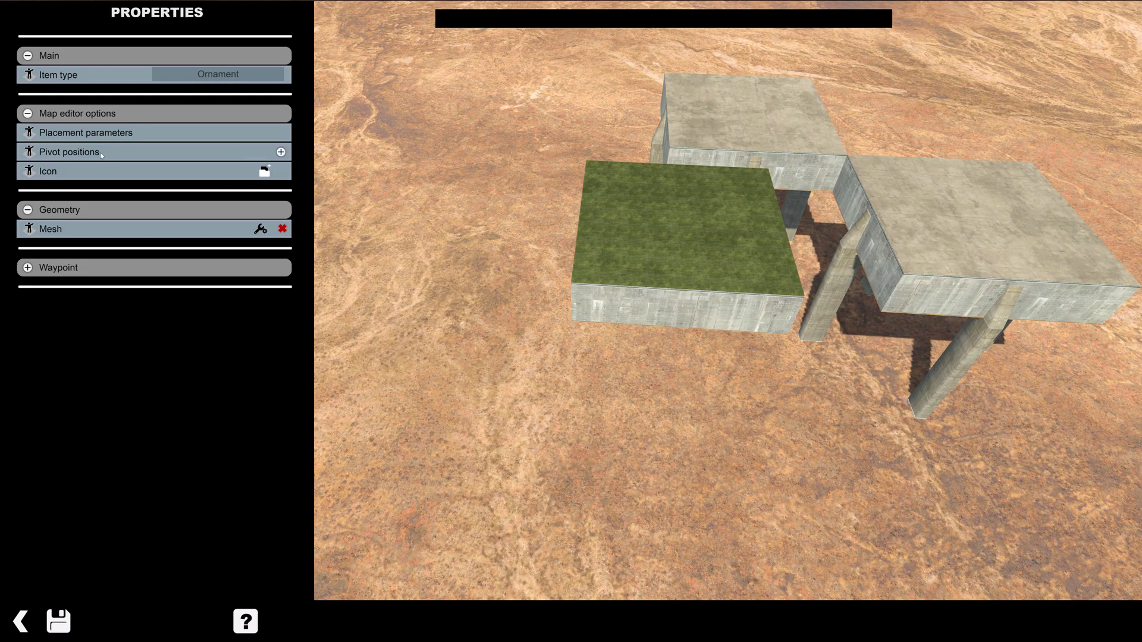
left_click(281, 151)
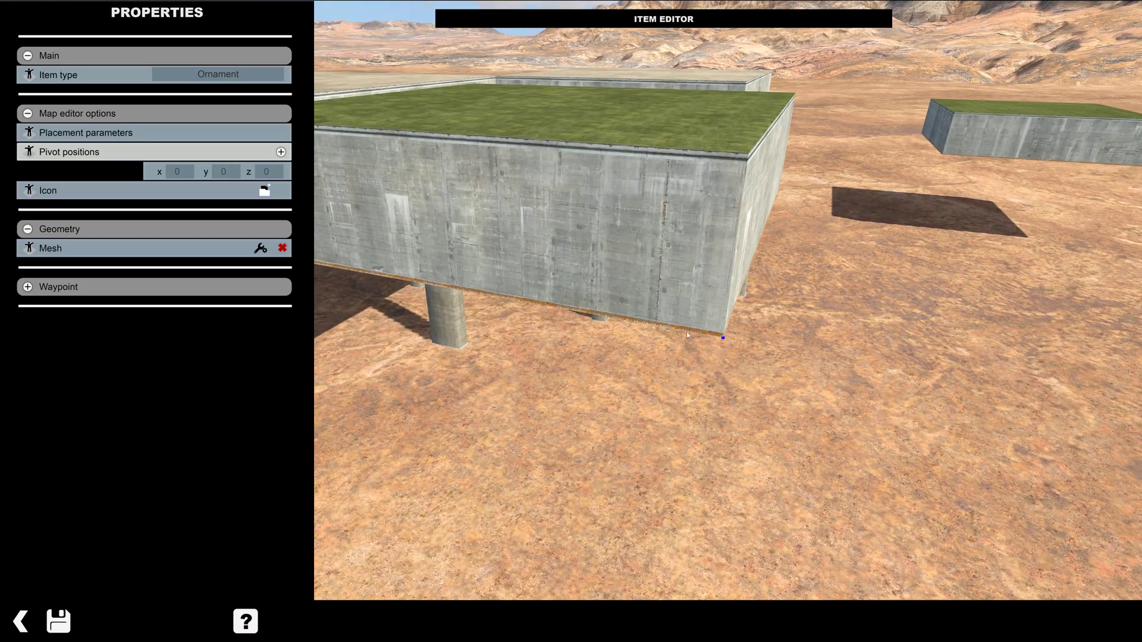
right_click_drag(710, 328, 622, 283, "alt")
scroll(541, 239, "down", 3)
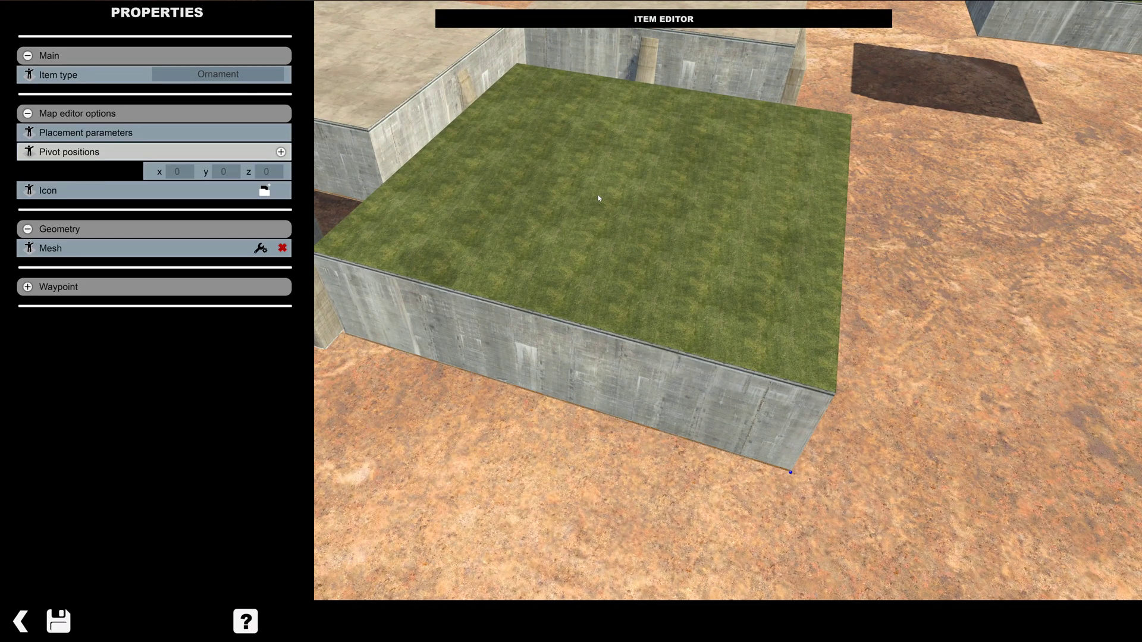
- Set the new pivot's x and z coordinates to 32 each
left_click(168, 173)
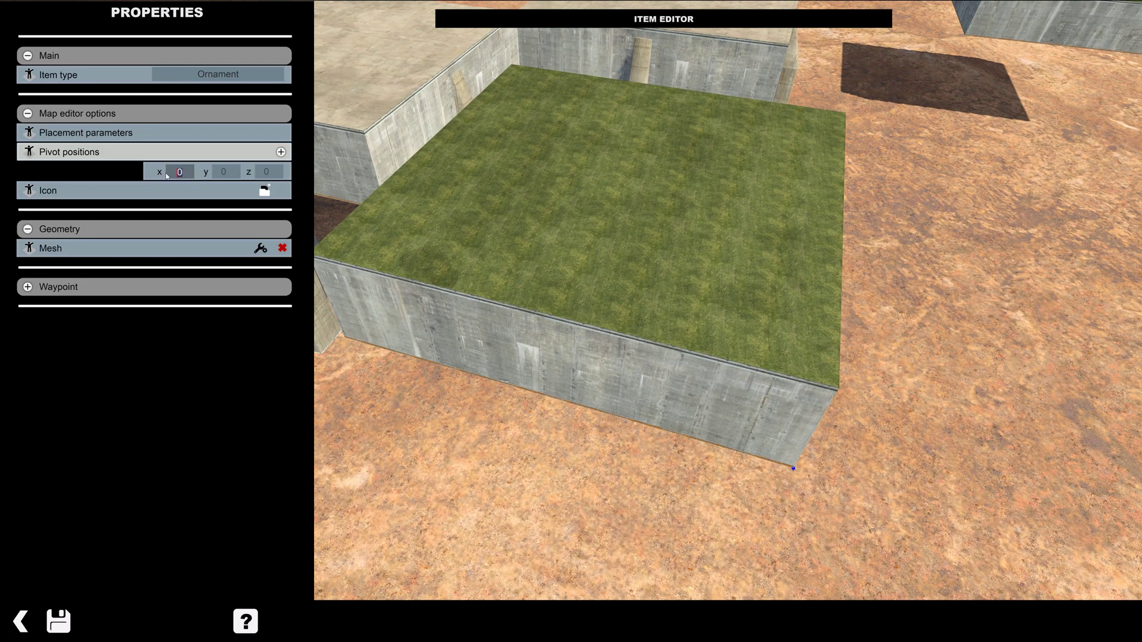
right_click_drag(591, 214, 672, 223, "alt")
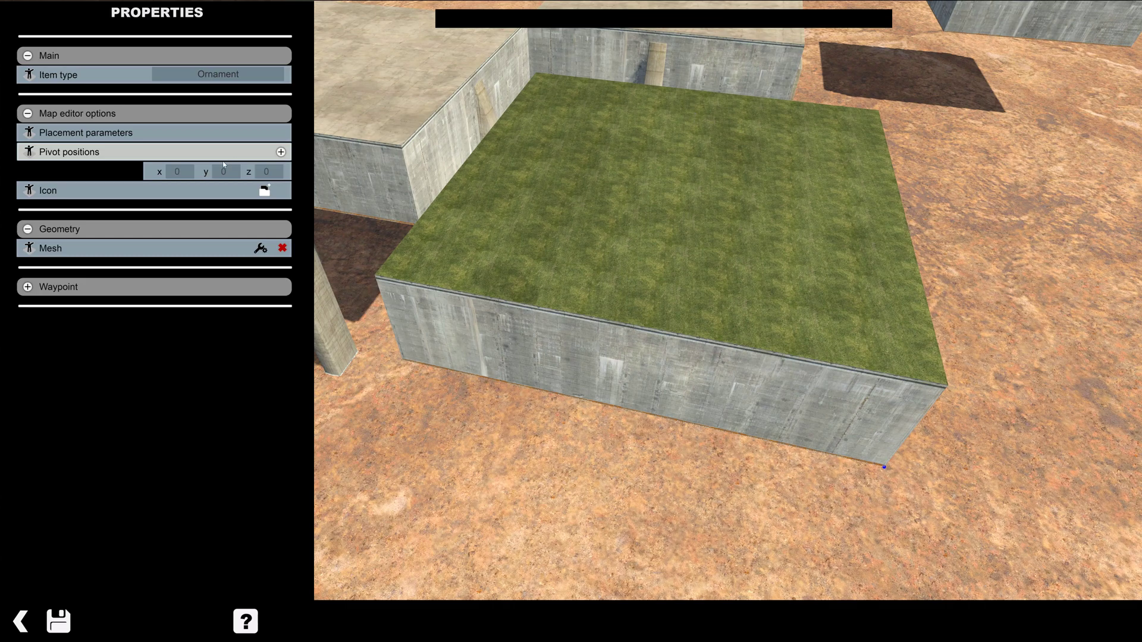
left_click(182, 172)
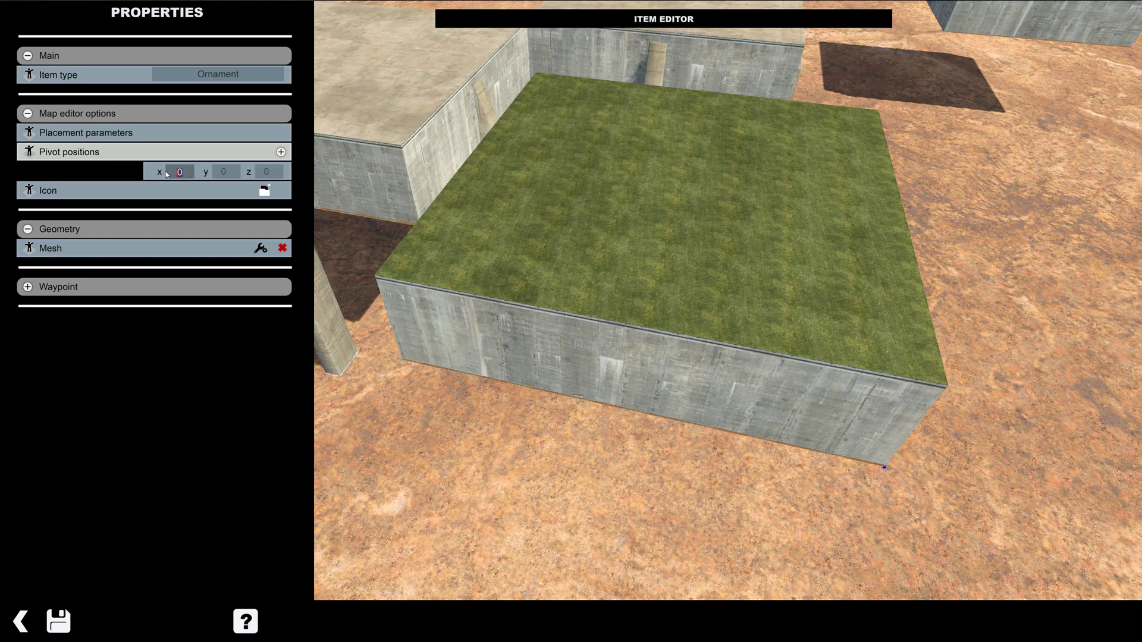
type("32")
key("Return")
left_click(266, 172)
type("32")
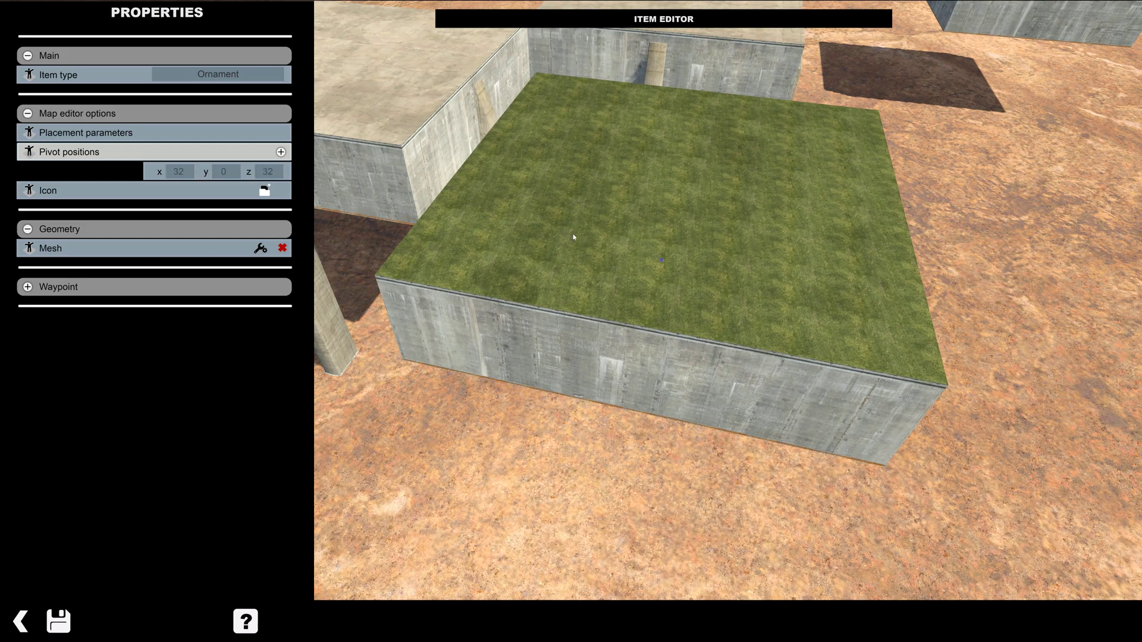
key("Return")
- Raise the pivot to the platform's top surface by setting its y coordinate to 16
right_click_drag(600, 413, 651, 234)
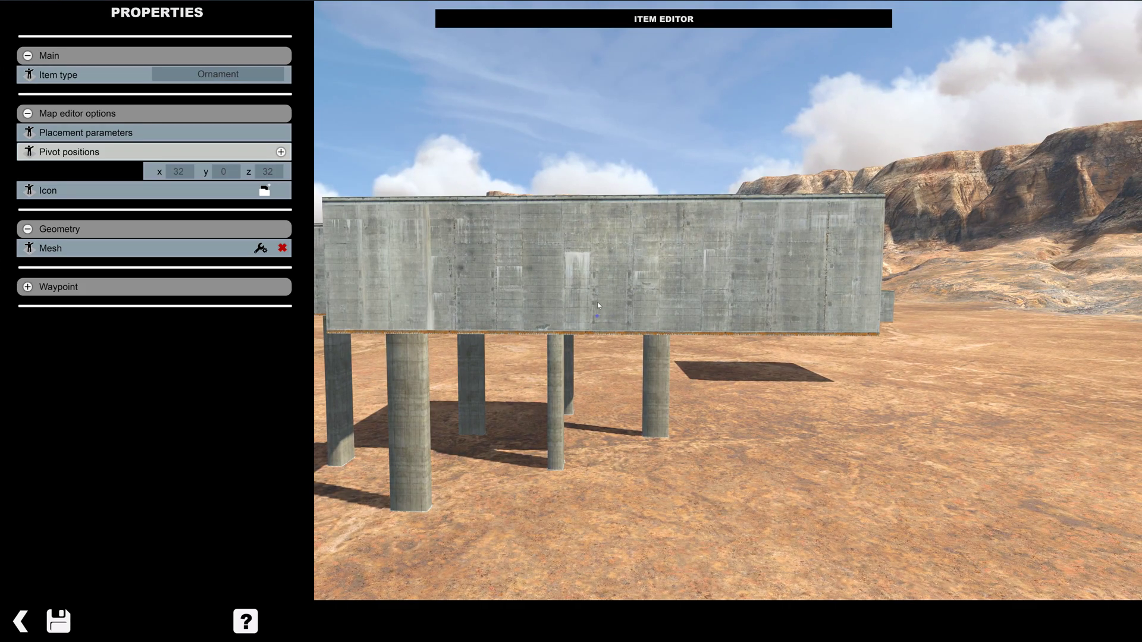
right_click_drag(597, 302, 576, 425)
right_click_drag(550, 339, 544, 271)
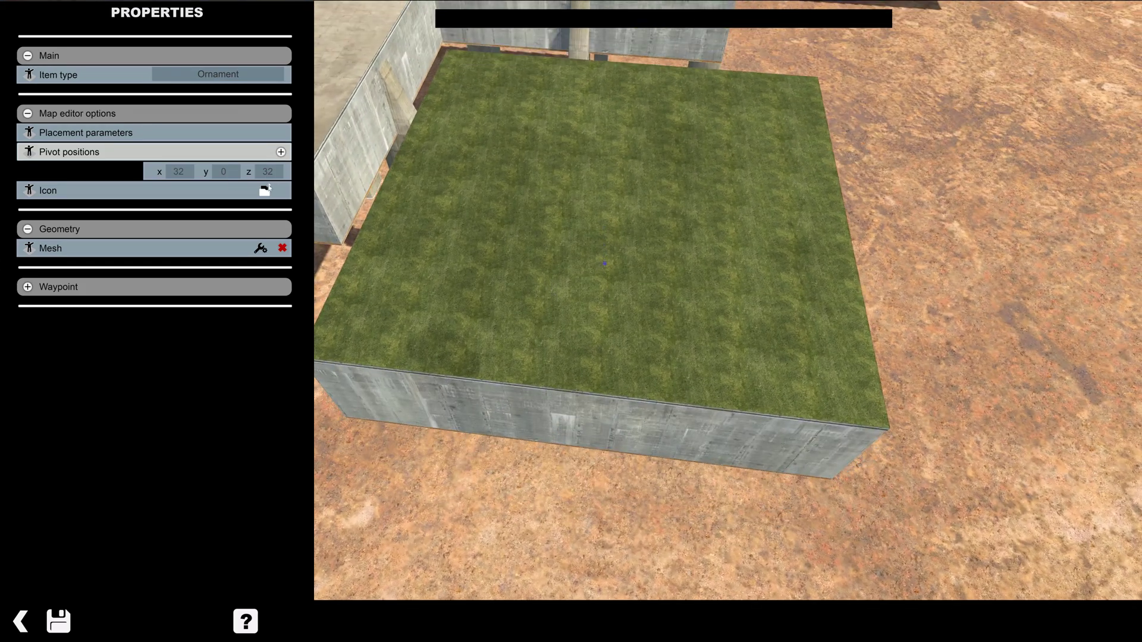
middle_click_drag(584, 234, 569, 210)
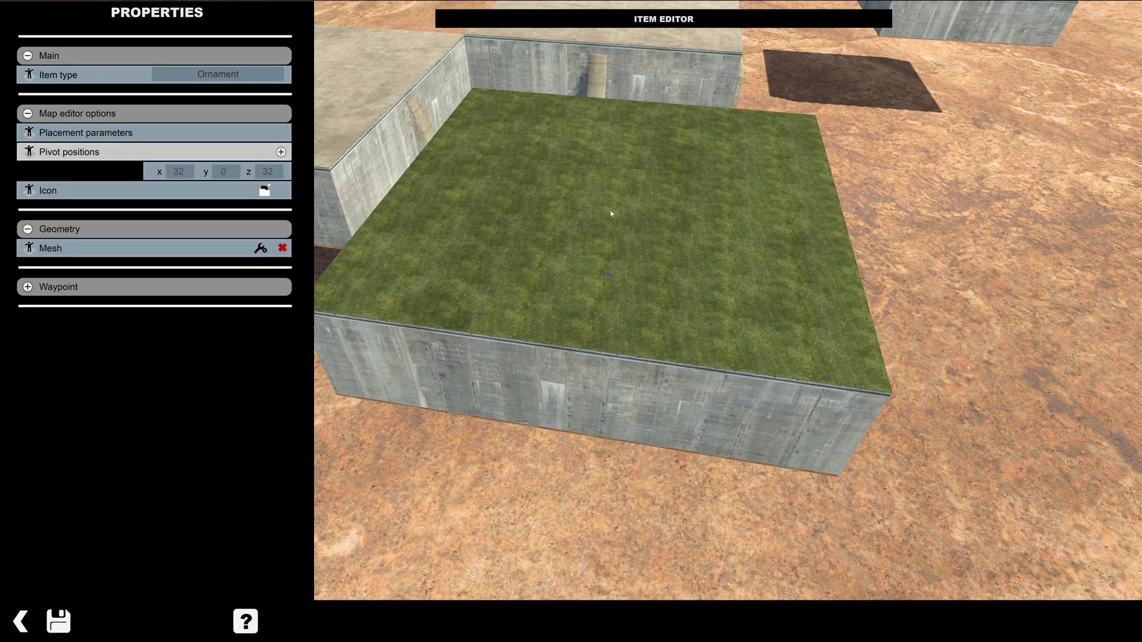
middle_click_drag(493, 339, 561, 279)
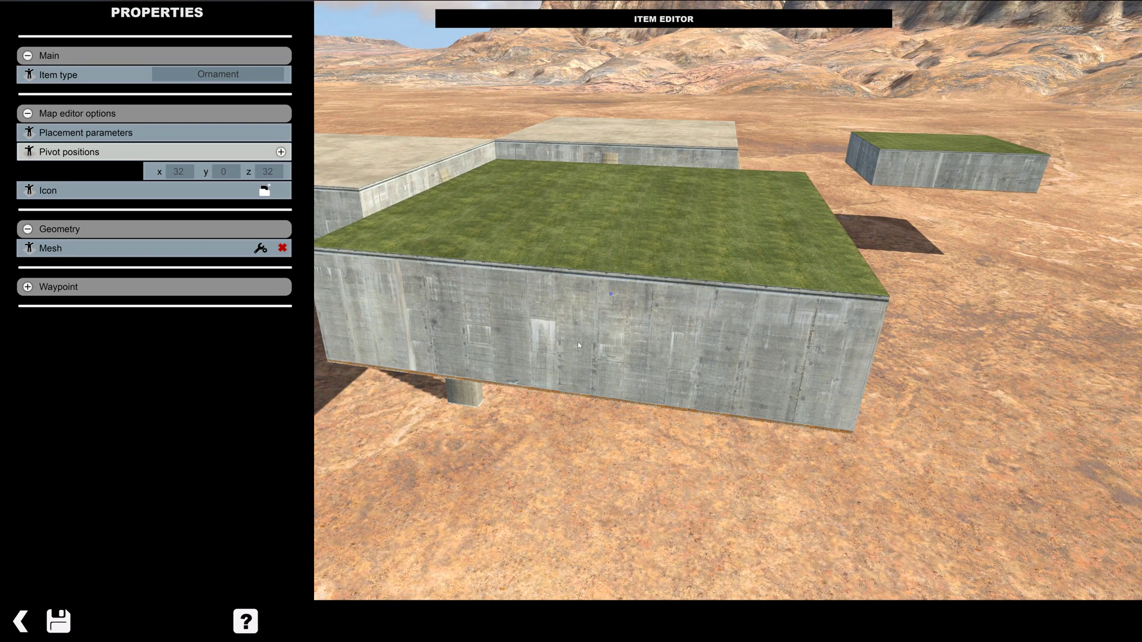
left_click(218, 173)
type("16")
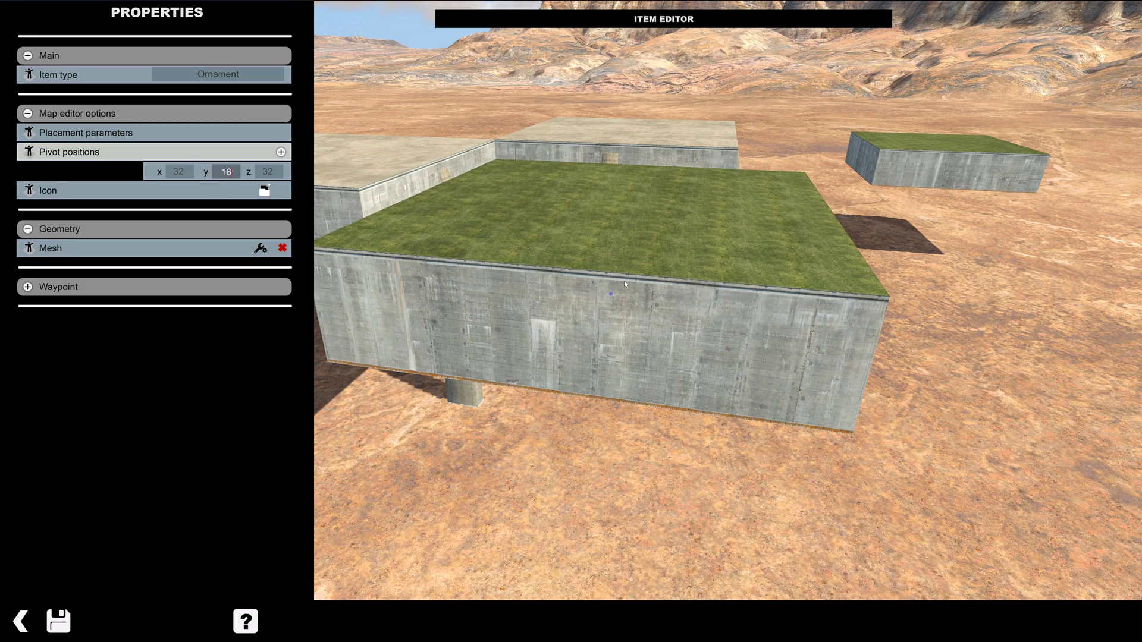
middle_click_drag(623, 280, 632, 204)
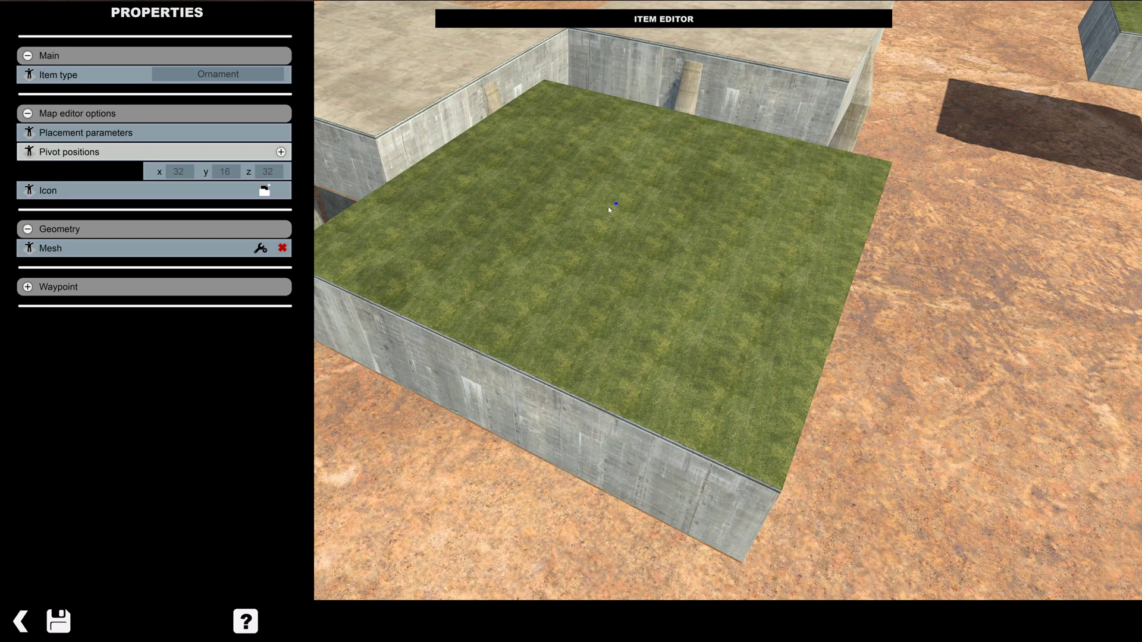
- In the item's placement parameters, set Fly Step to 16 and Grid Vertical Size to 16
left_click(102, 137)
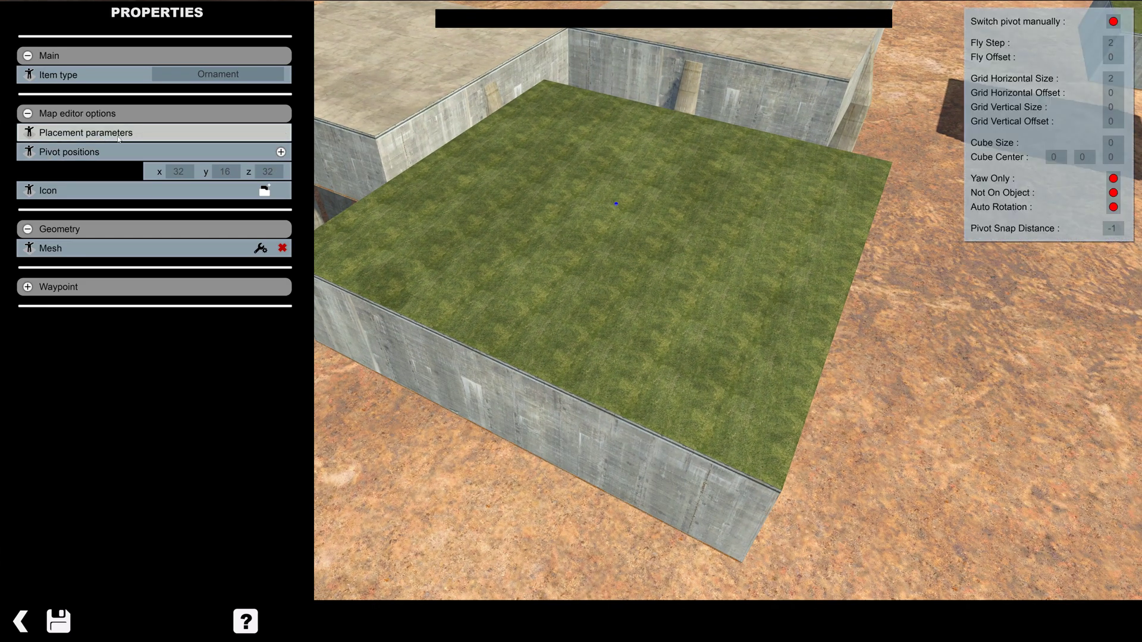
left_click(1103, 44)
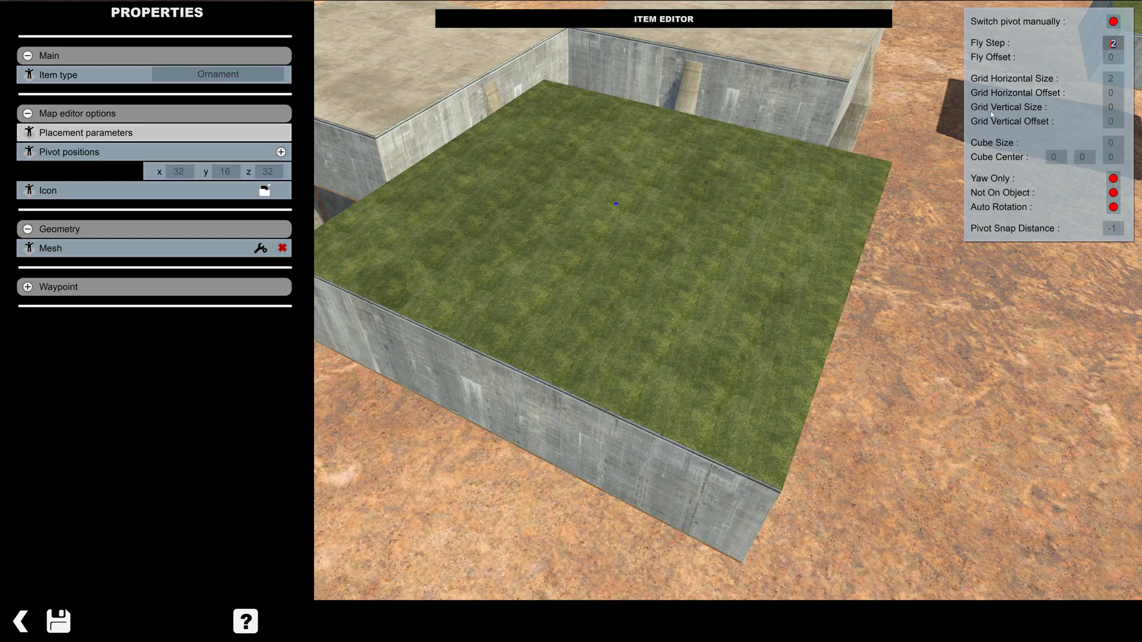
type("16")
left_click(1116, 110)
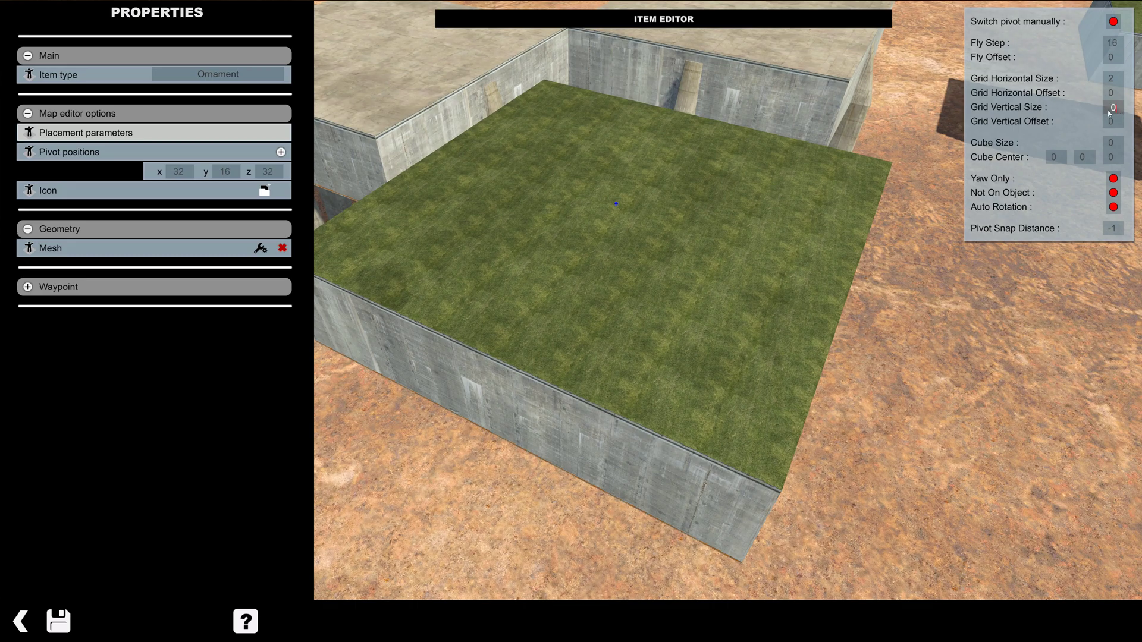
left_click(836, 137)
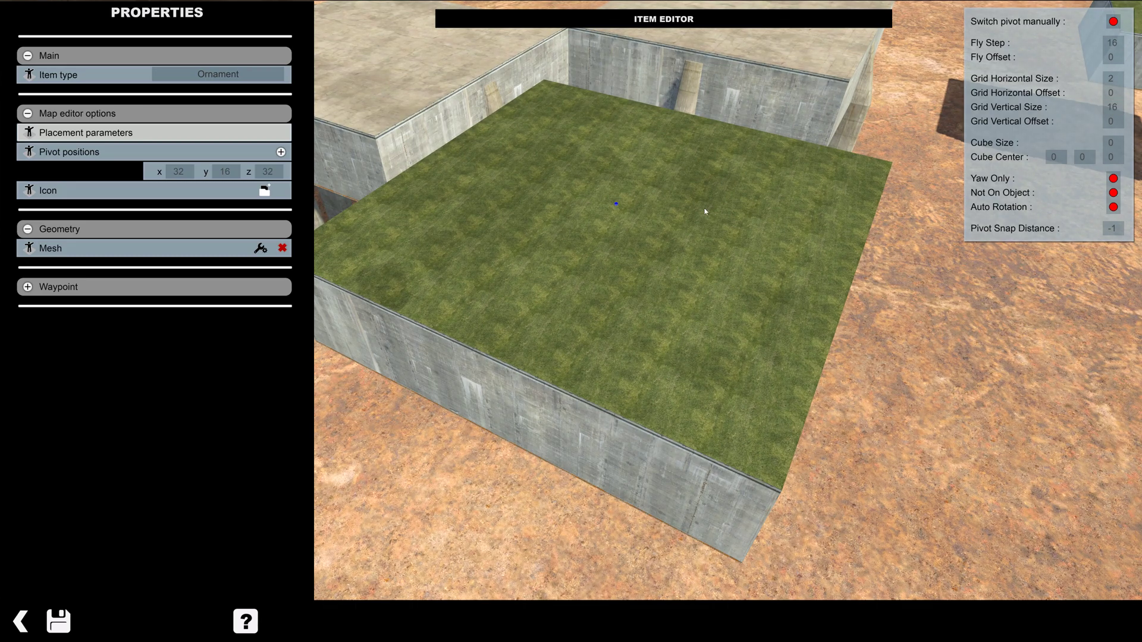
right_click_drag(705, 209, 619, 291)
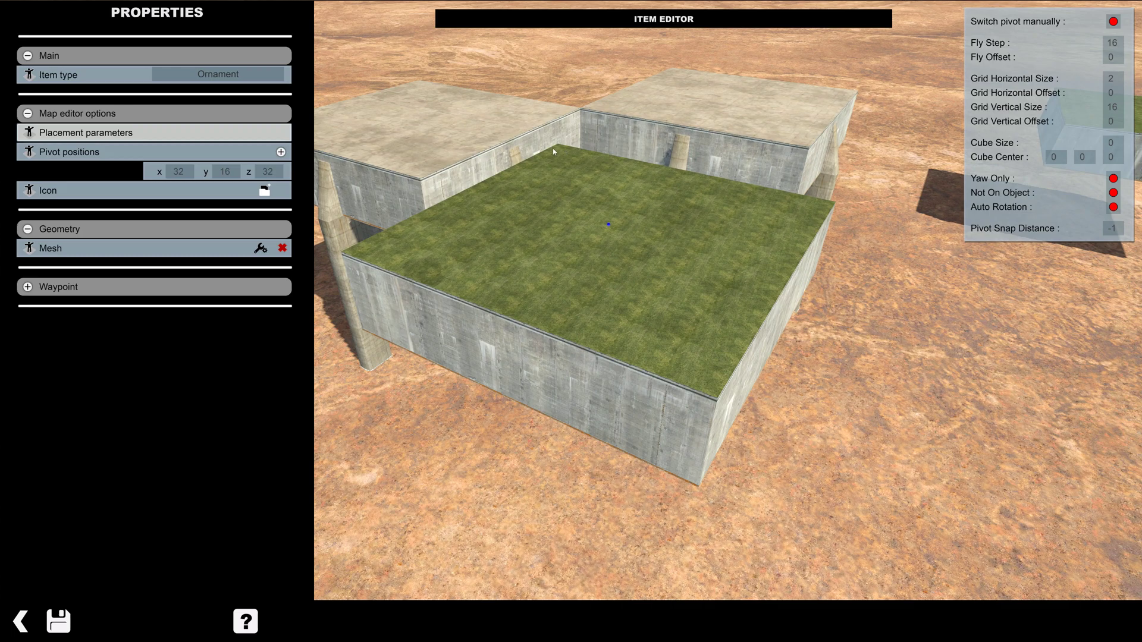
middle_click_drag(604, 159, 607, 128)
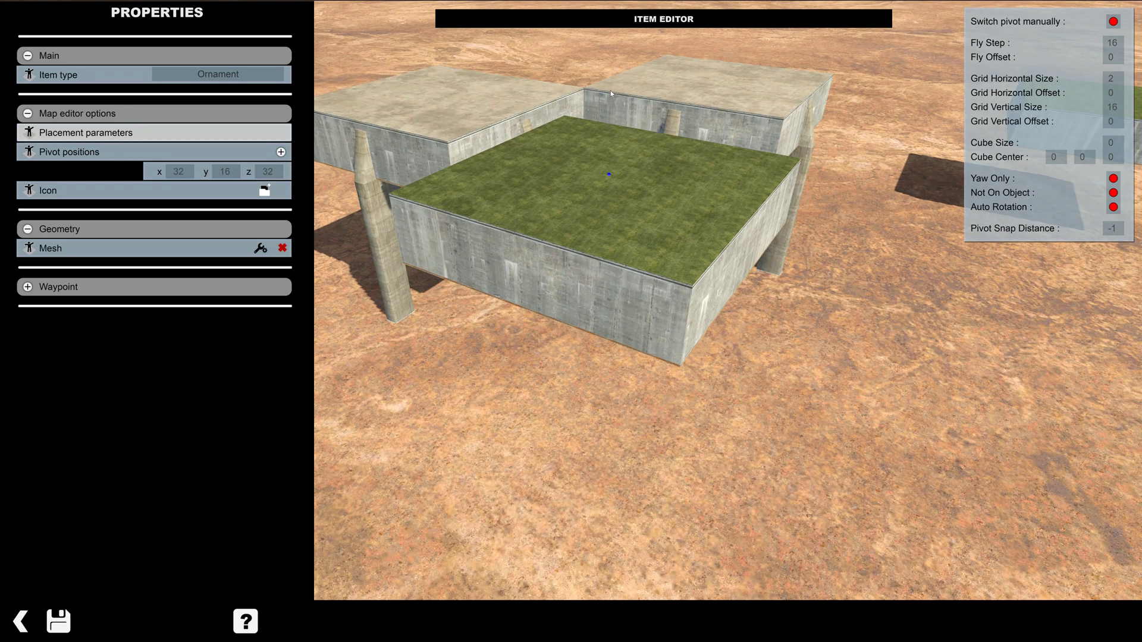
- Set the item's Grid Horizontal Size to 64 in the placement parameters
scroll(614, 144, "up", 2)
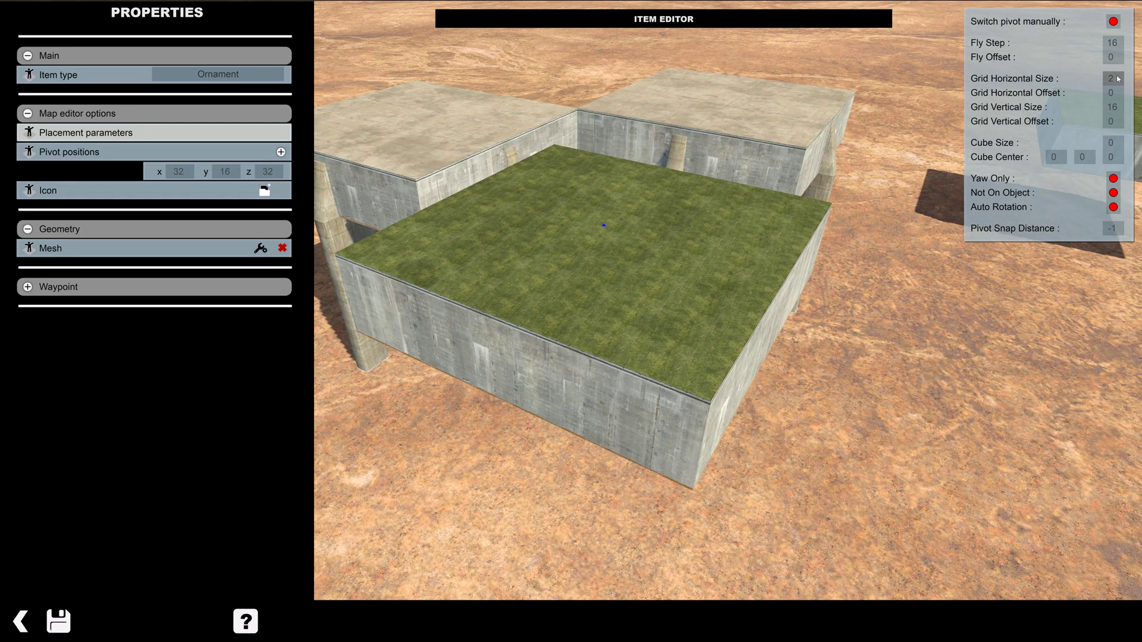
left_click(1114, 80)
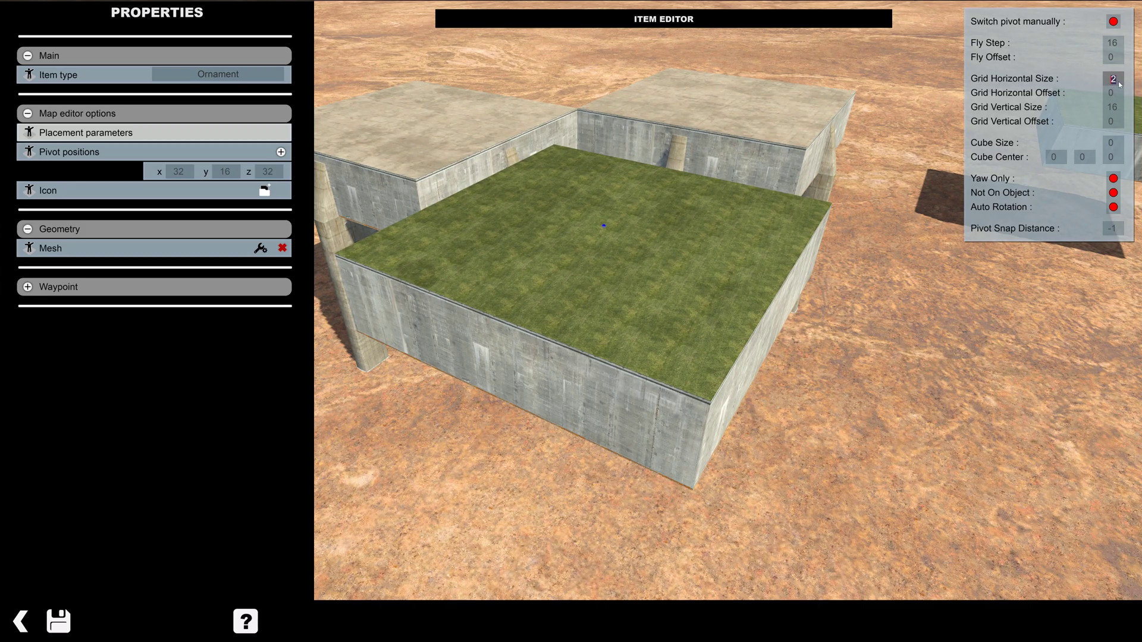
type("64")
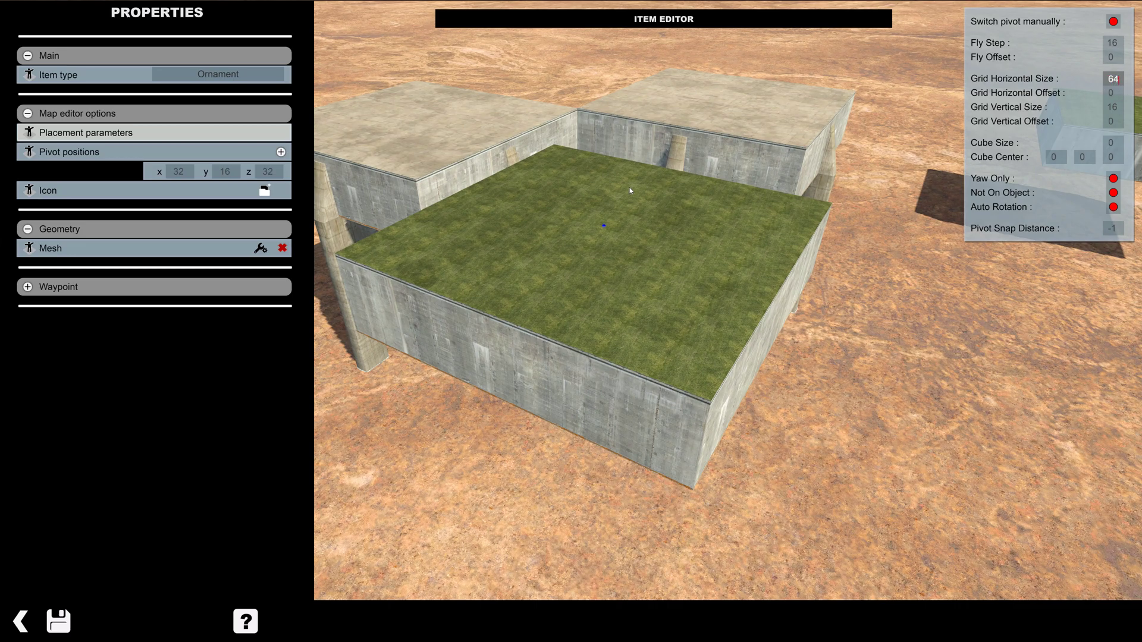
right_click_drag(630, 191, 610, 188, "alt")
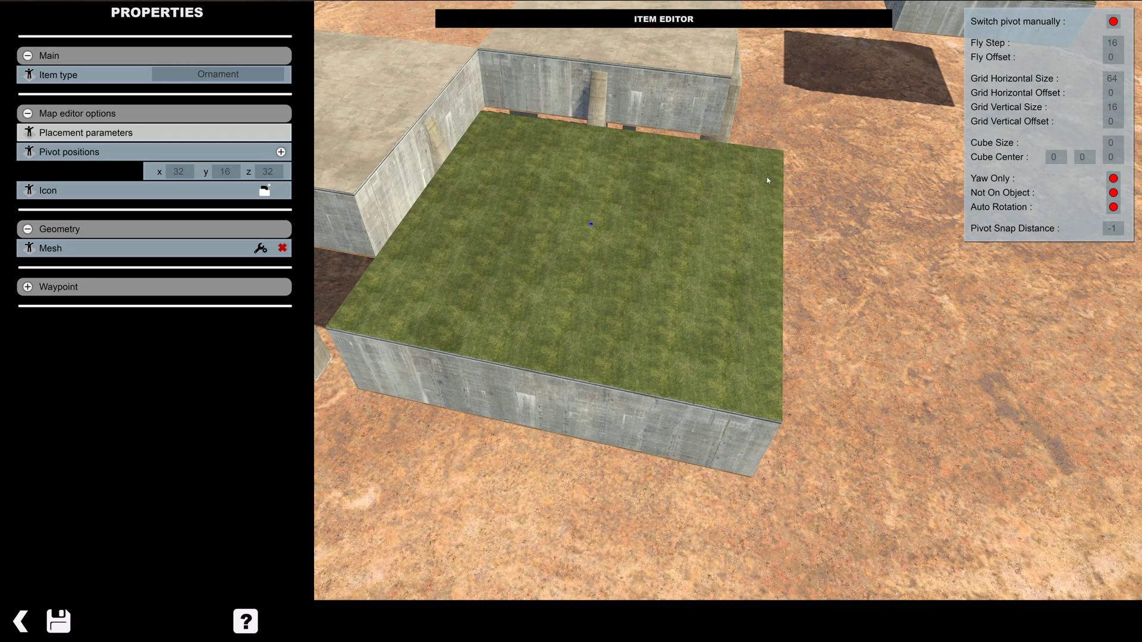
right_click_drag(767, 180, 867, 160)
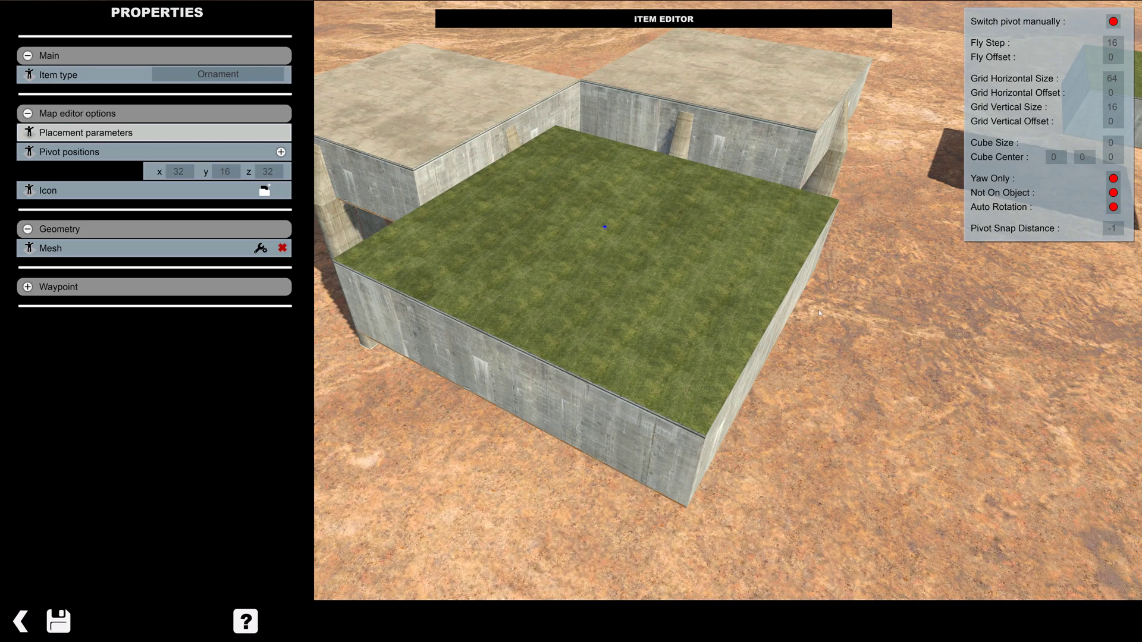
- Save the item as PlatformGrass2.Item.Gbx, overwriting the existing file, and return to the map
left_click(59, 621)
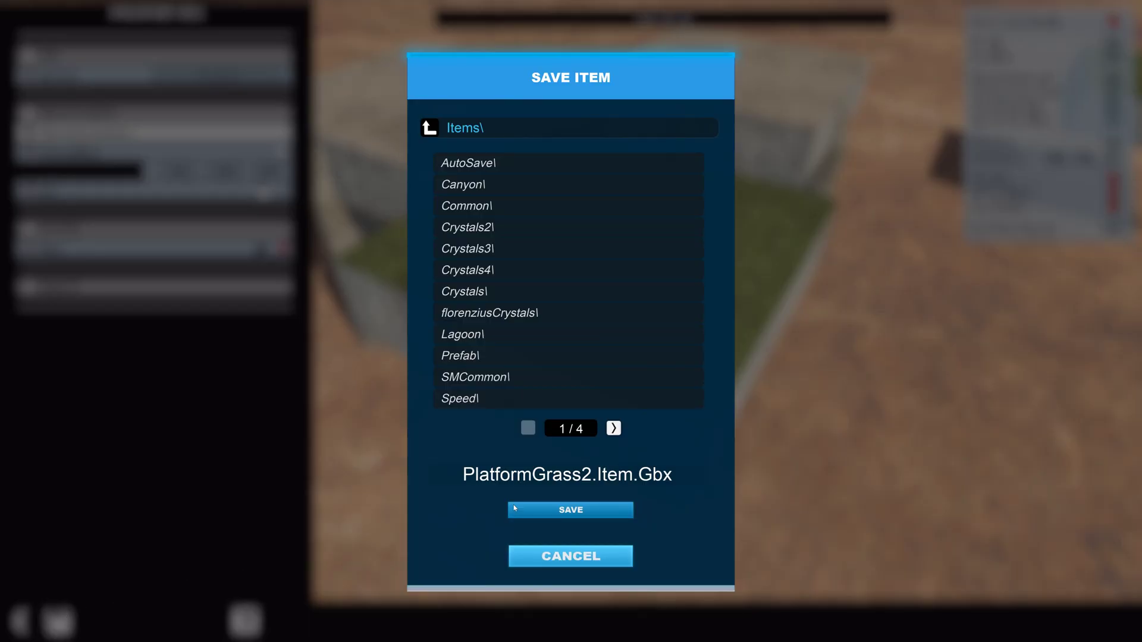
left_click(570, 509)
left_click(463, 345)
left_click(20, 622)
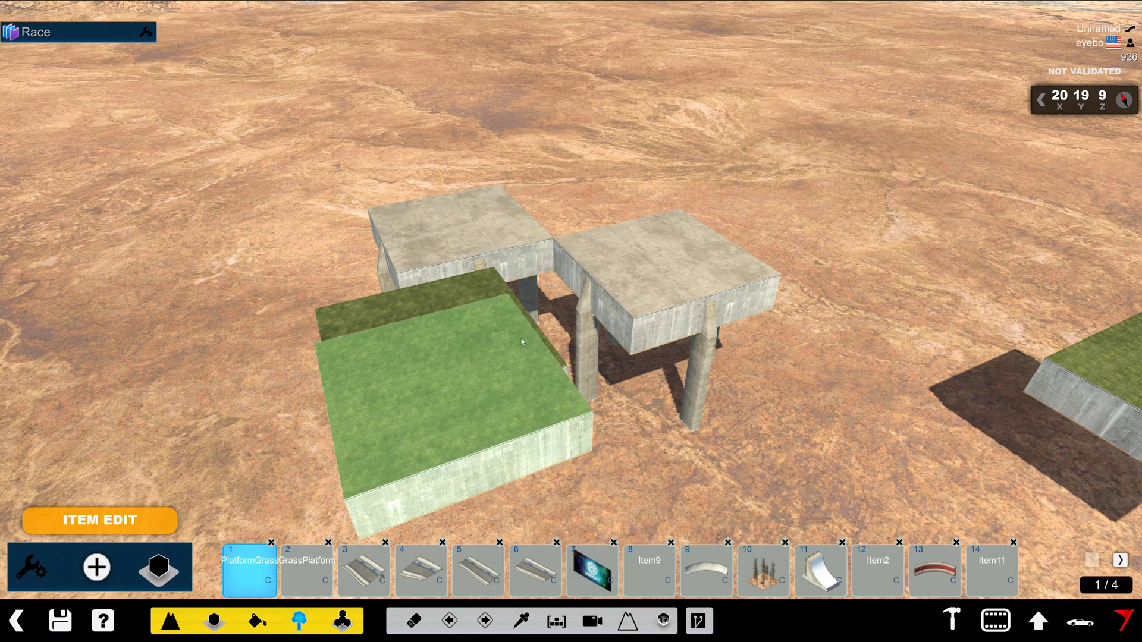
- Erase the old grass platform and place the updated item between the concrete blocks at their height to test its alignment
left_click(474, 363)
key("x")
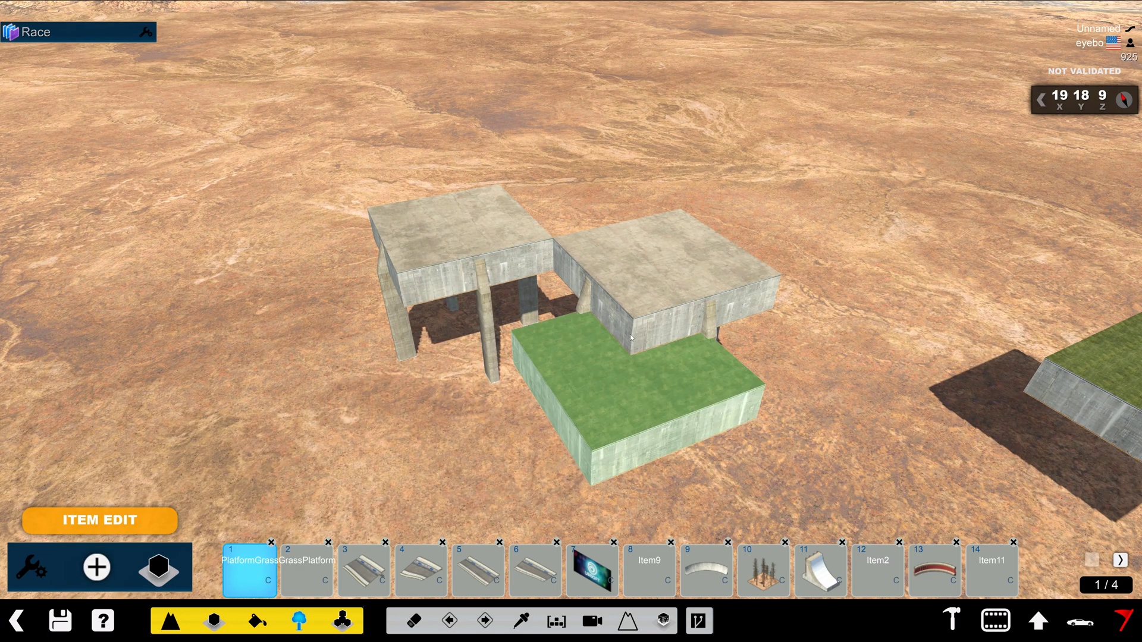
scroll(490, 377, "up", 1)
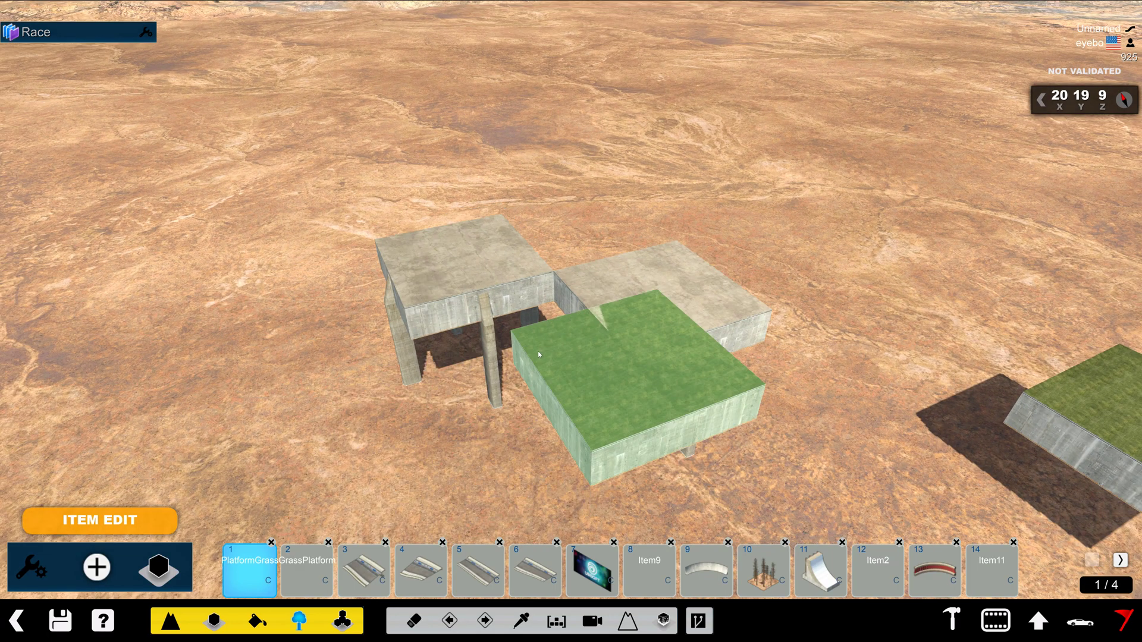
left_click(534, 291)
right_click_drag(534, 291, 510, 204, "alt")
scroll(516, 365, "up", 3, "alt")
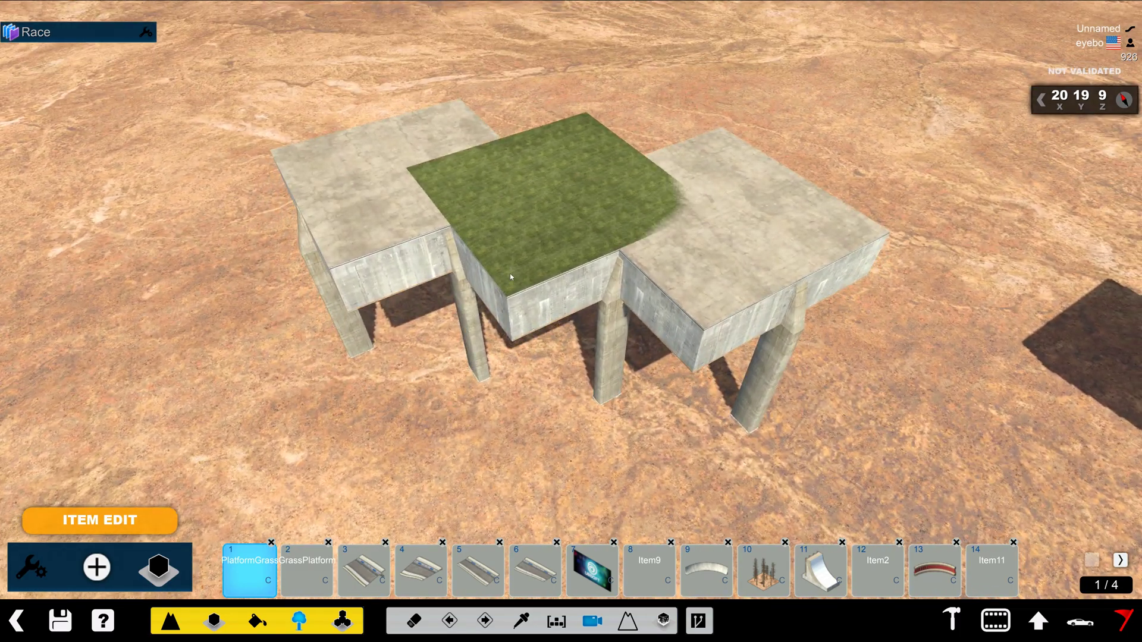
- Erase the overlapping grass platform and place it again beside the rear concrete block to check the grid snapping
right_click_drag(509, 277, 656, 187, "alt")
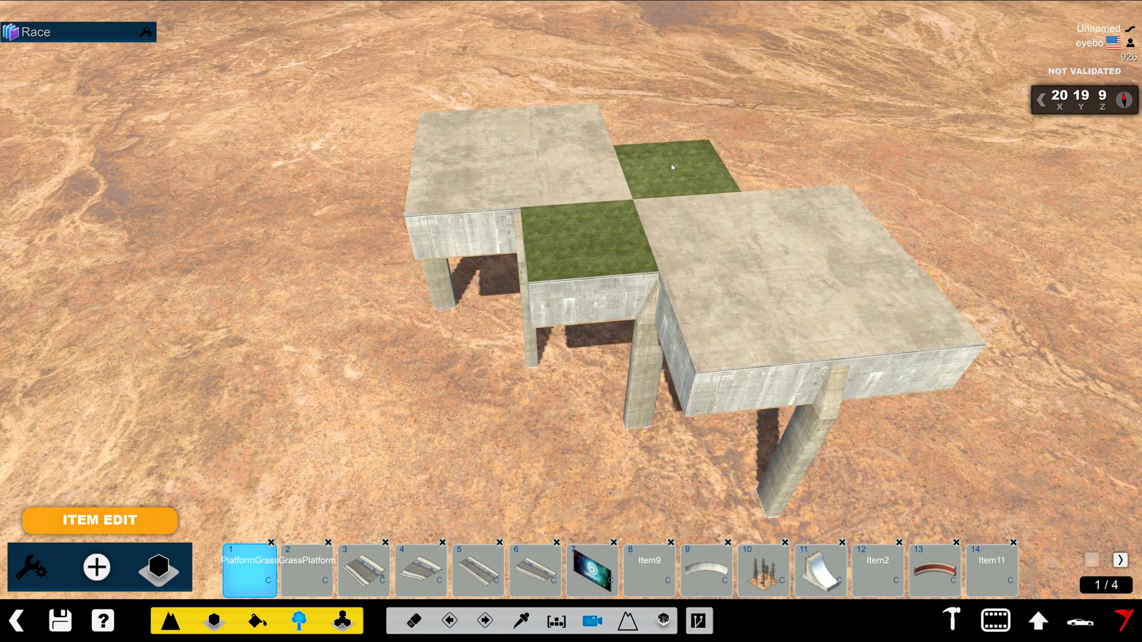
key("x")
left_click(596, 251)
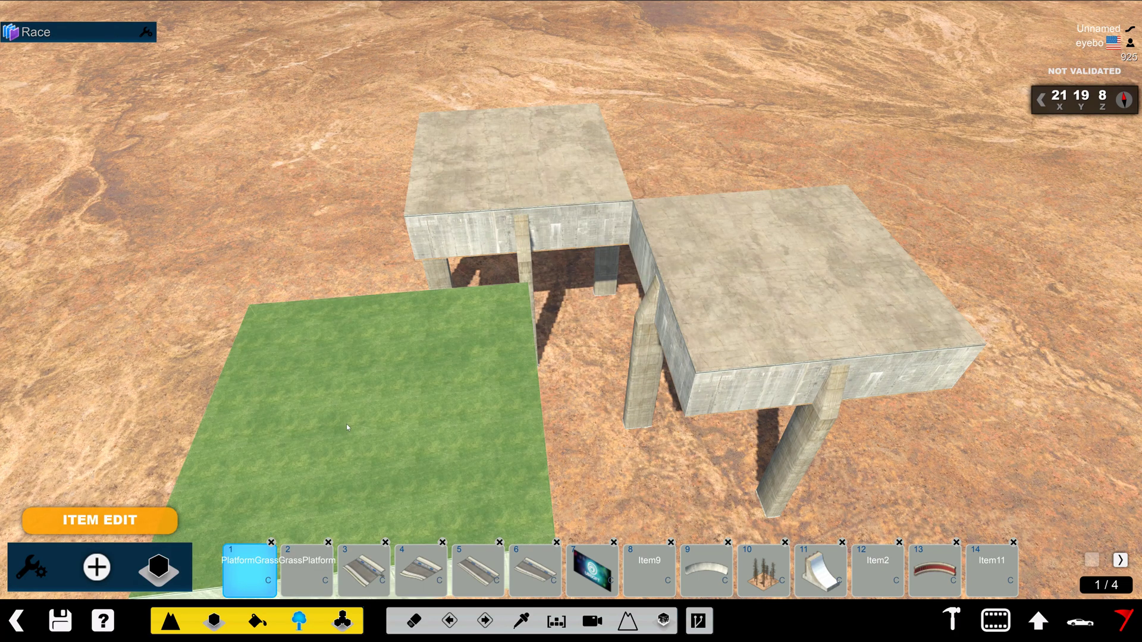
left_click(349, 248)
right_click_drag(422, 259, 535, 306, "alt")
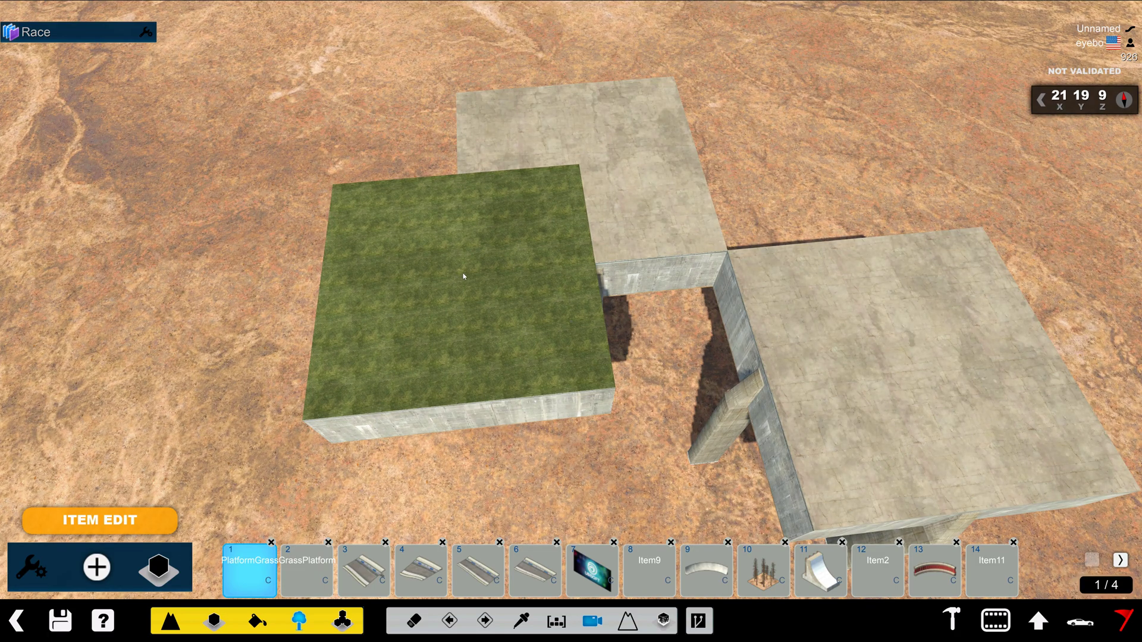
left_click_drag(463, 274, 472, 219, "alt")
- Erase the test platform and place another so that it overlaps one corner of the rear concrete block
key("x")
left_click(471, 217)
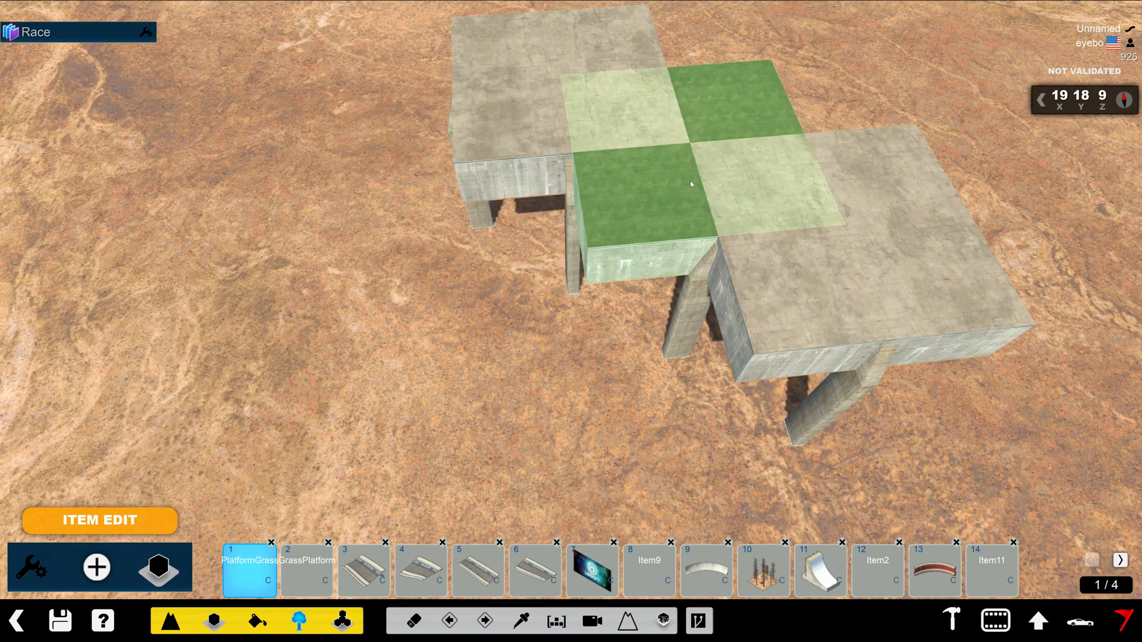
left_click(462, 202)
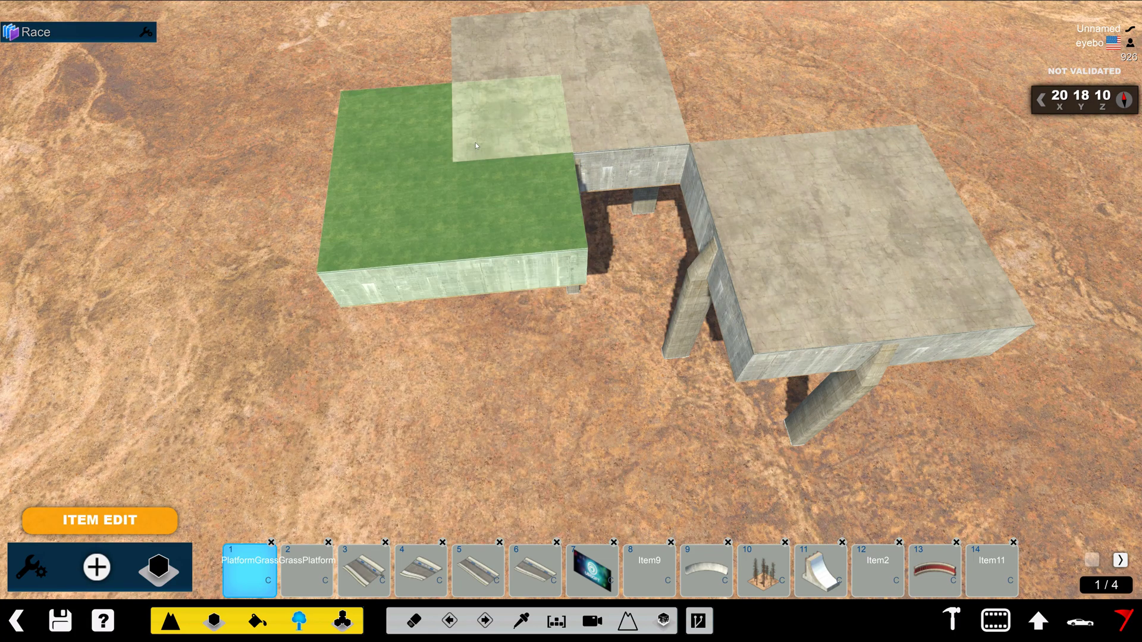
left_click_drag(455, 251, 473, 214, "alt")
- Reopen the placed grass platform for item editing and set its Grid Horizontal Offset to 32
left_click(32, 566)
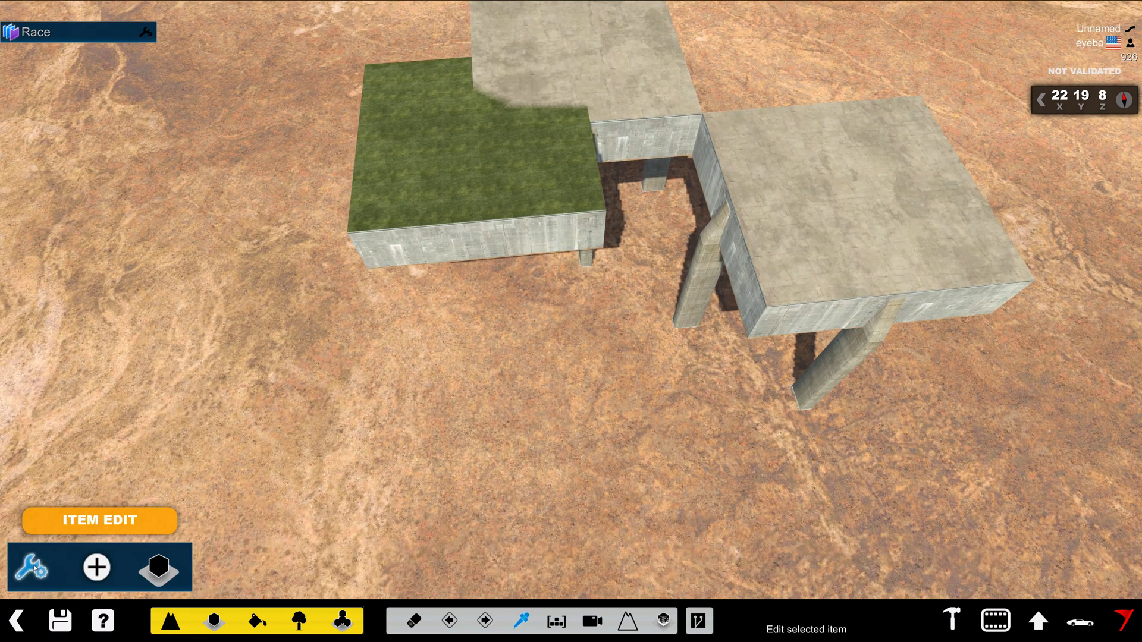
left_click(469, 229)
left_click(195, 137)
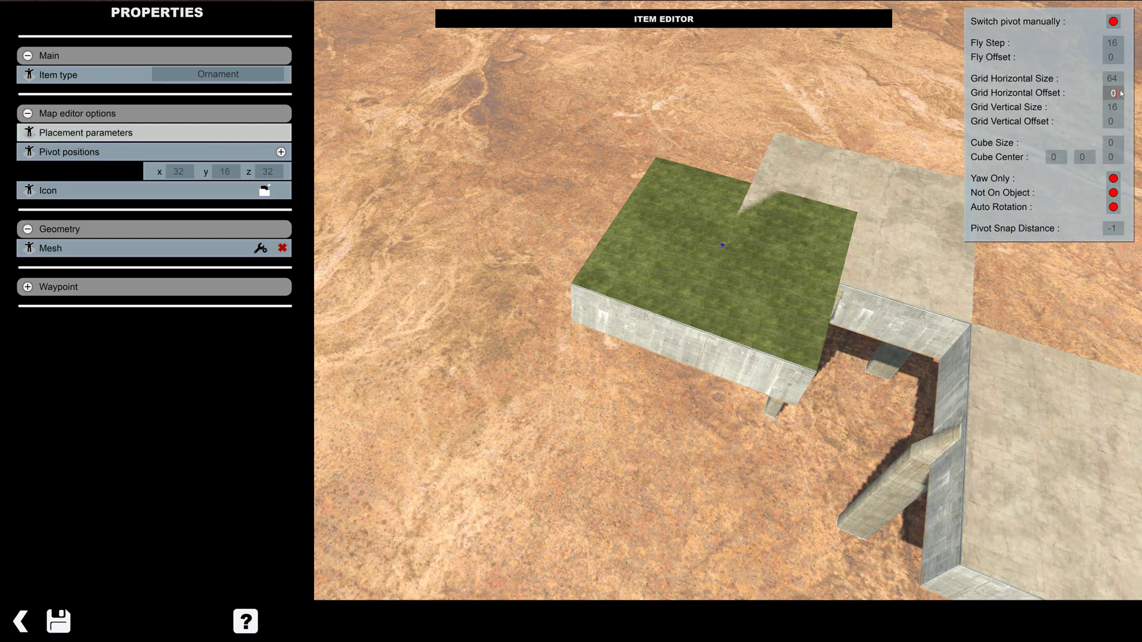
type("32")
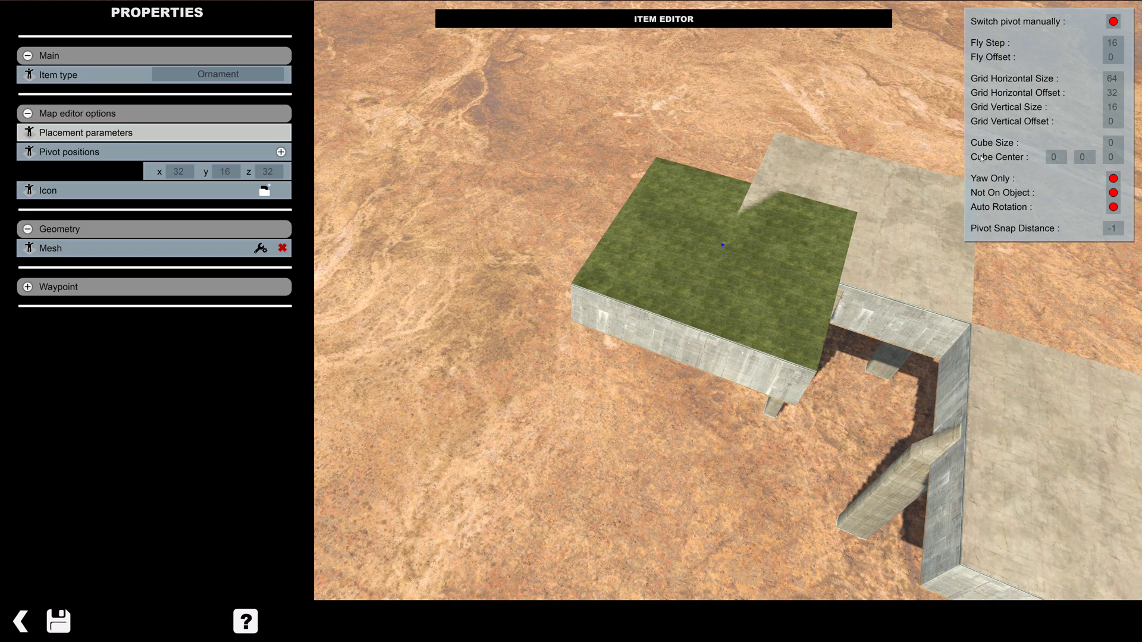
key("Return")
right_click_drag(816, 214, 668, 251)
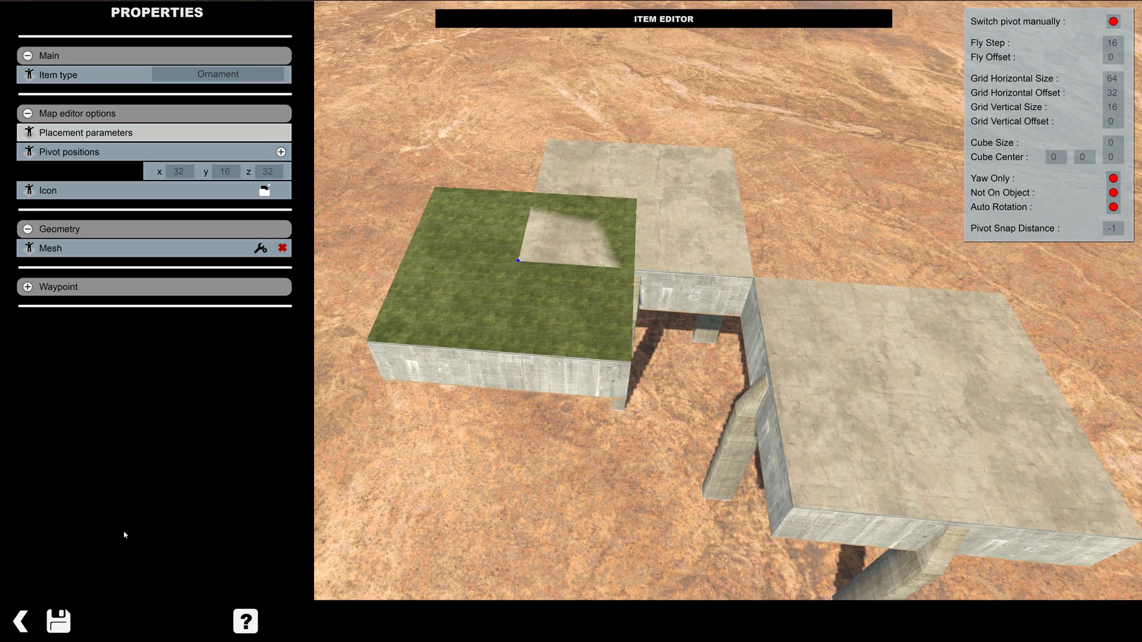
- Save the offset change over the existing item file and leave the item editor
left_click(58, 621)
left_click(559, 510)
left_click(469, 341)
left_click(20, 621)
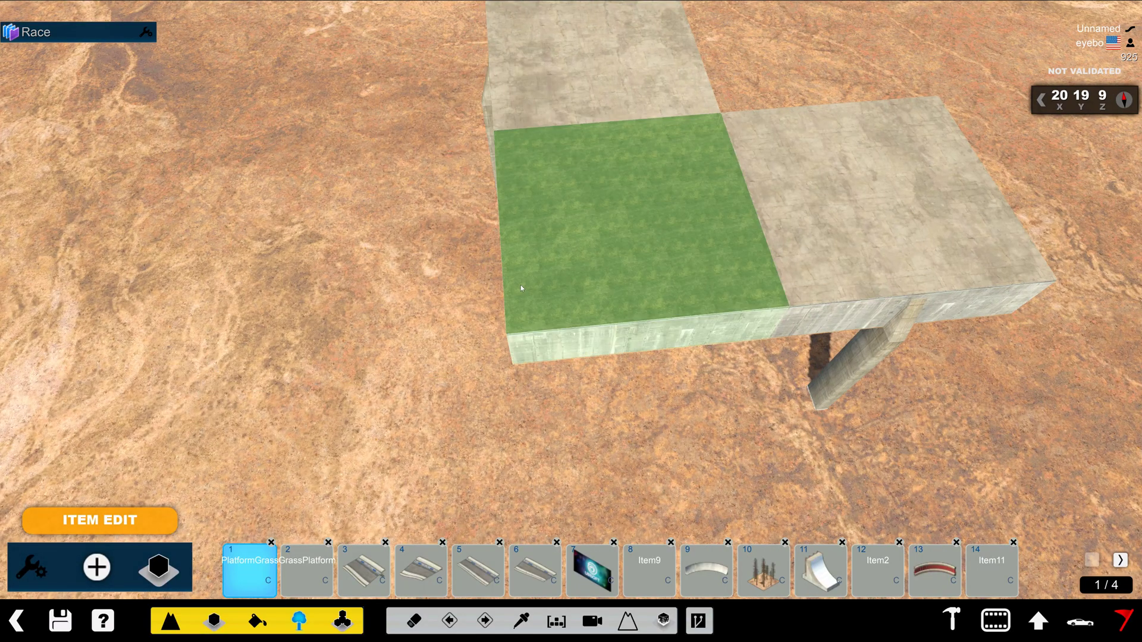
- Place the updated grass platform in the corner between the two concrete blocks, aligned with their edges
left_click(562, 278)
mouse_move(508, 275)
right_mouse_down("alt")
mouse_move(630, 272)
mouse_move(597, 324)
right_mouse_up("alt")
right_click(542, 297)
left_click(616, 299)
left_click_drag(597, 324, 523, 309, "alt")
right_click(510, 291)
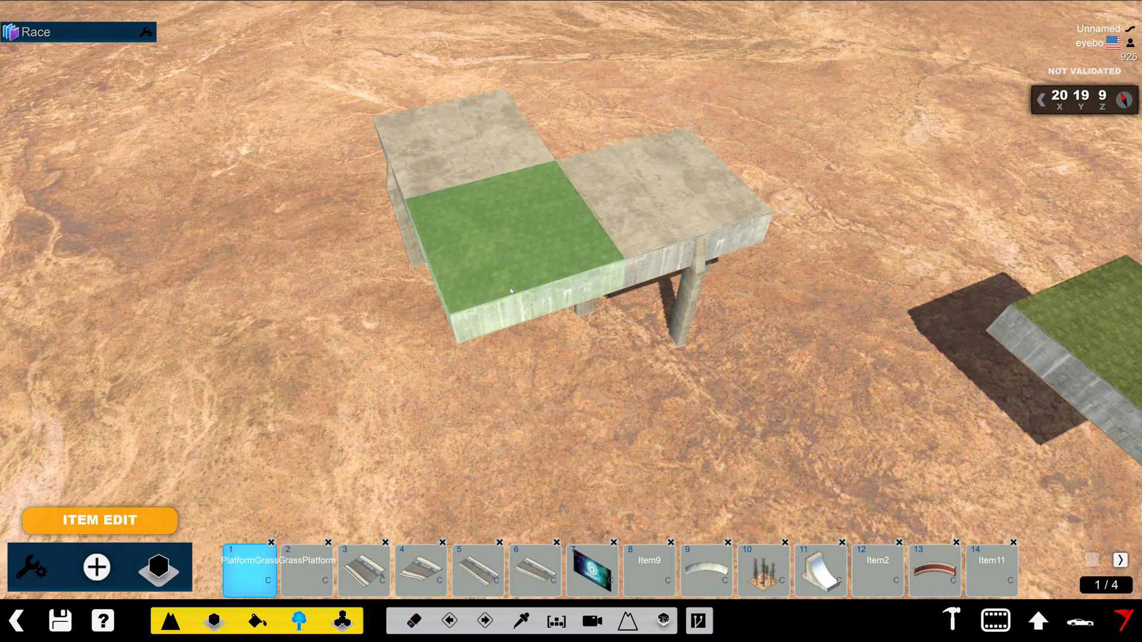
scroll(510, 290, "up", 1)
left_click(507, 291)
right_click_drag(507, 291, 600, 321, "alt")
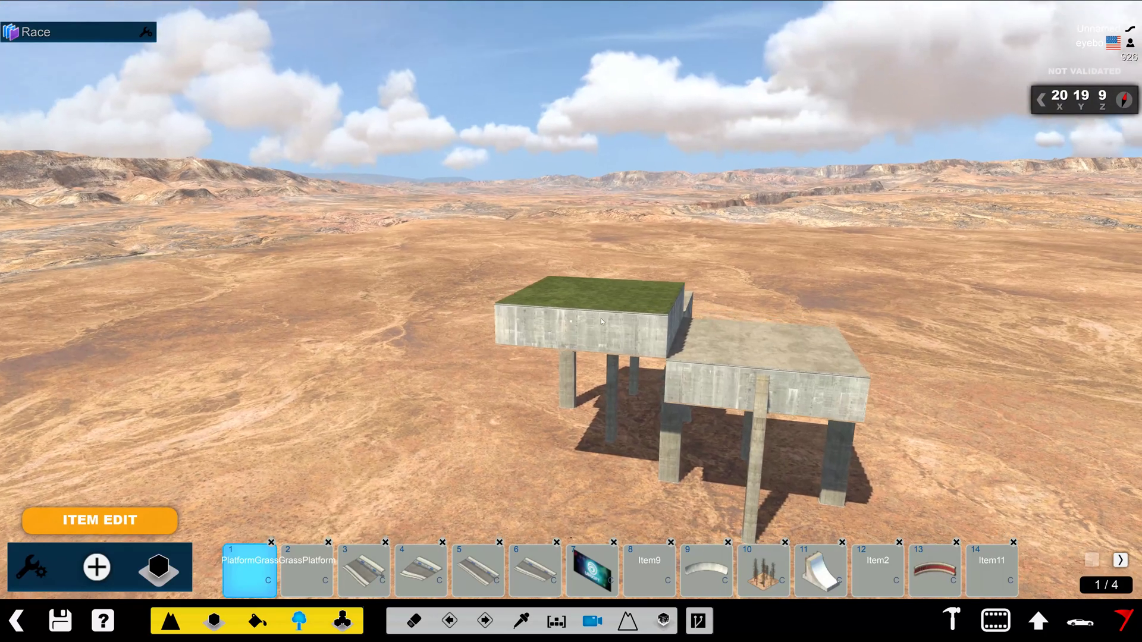
- Place two more grass platforms at higher levels above the existing blocks to test vertical snapping
middle_click_drag(600, 319, 800, 342)
left_click(739, 309)
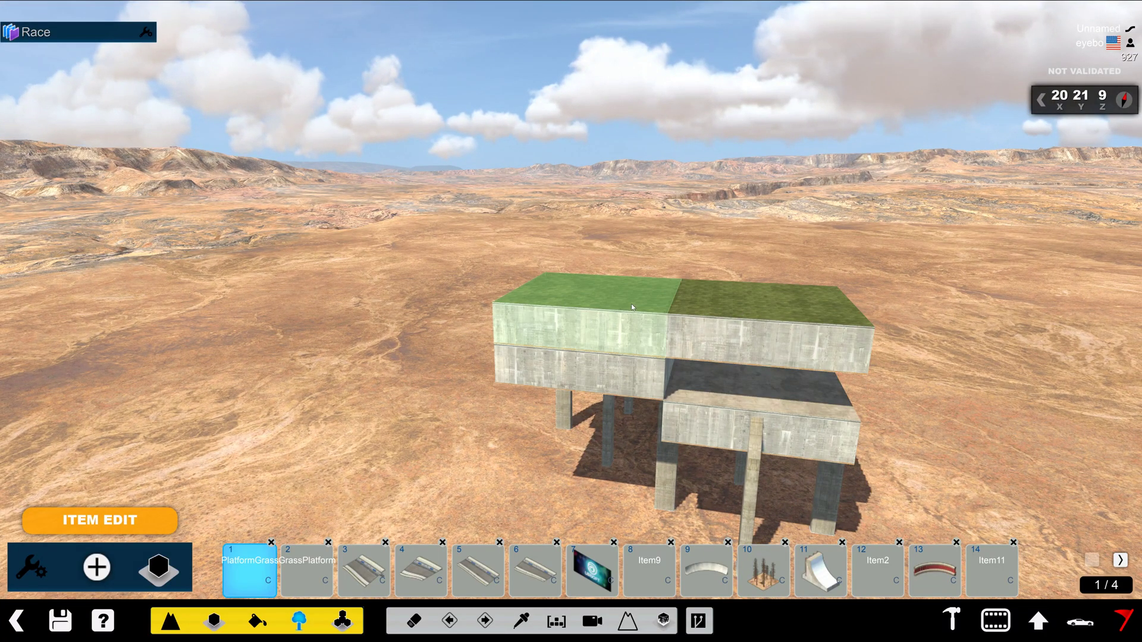
scroll(631, 306, "up", 1)
left_click(632, 307)
right_click_drag(518, 319, 618, 326, "alt")
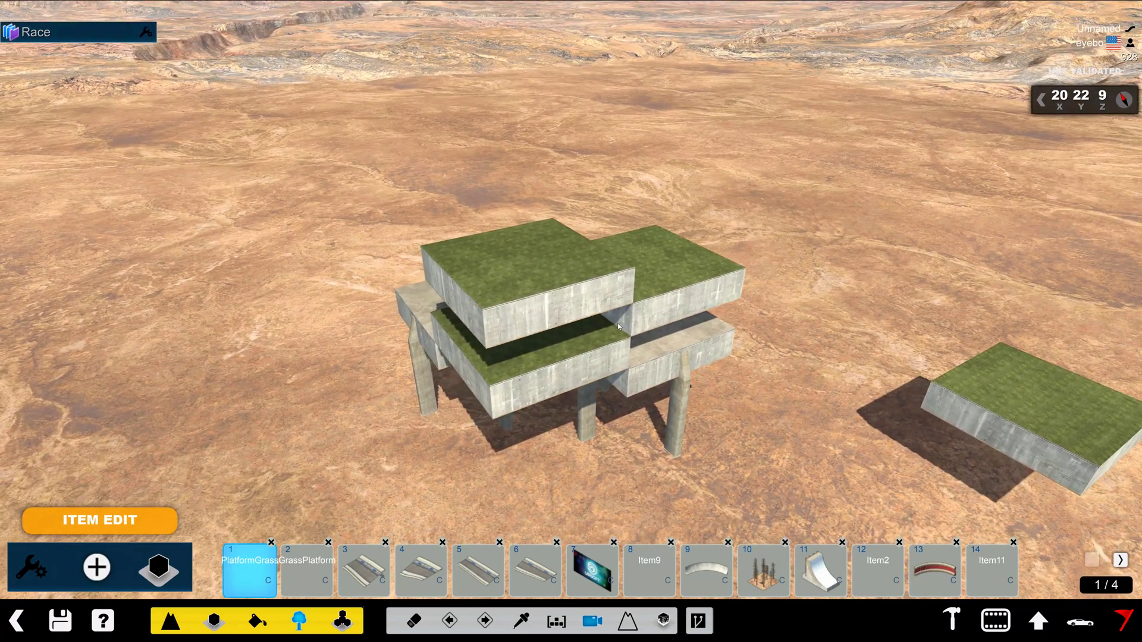
- Erase the upper grass test platforms stacked above the blocks
left_click_drag(572, 305, 581, 312, "alt")
key("x")
left_click(579, 311)
left_click(605, 302)
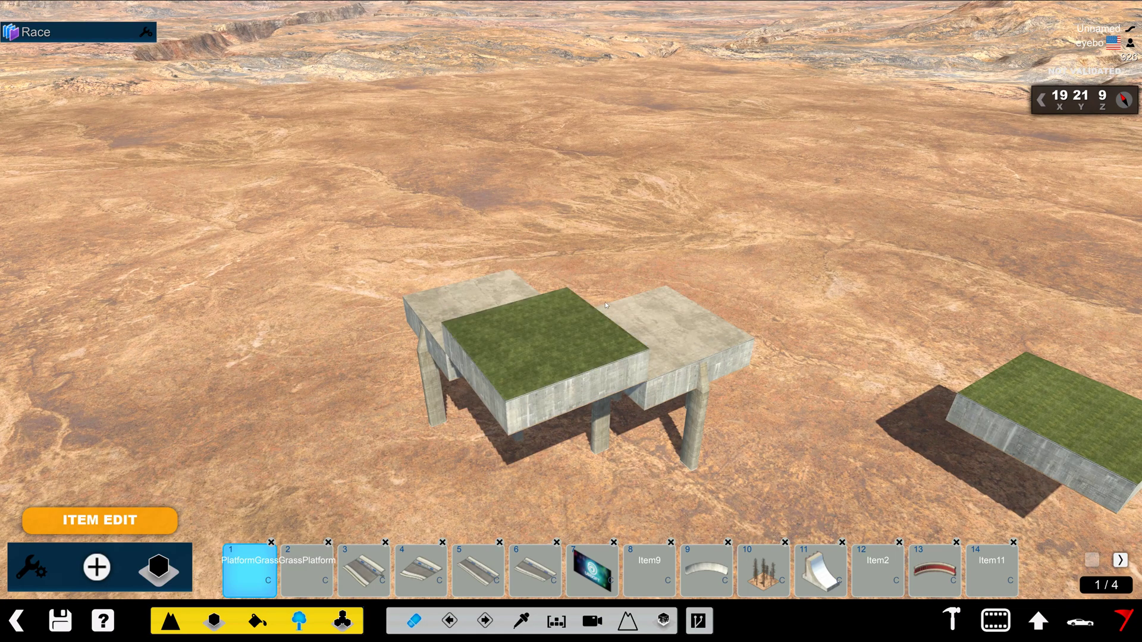
left_click(605, 305)
- Quit the Canyon map without saving and switch to the Stadium title's map editor
left_click(16, 621)
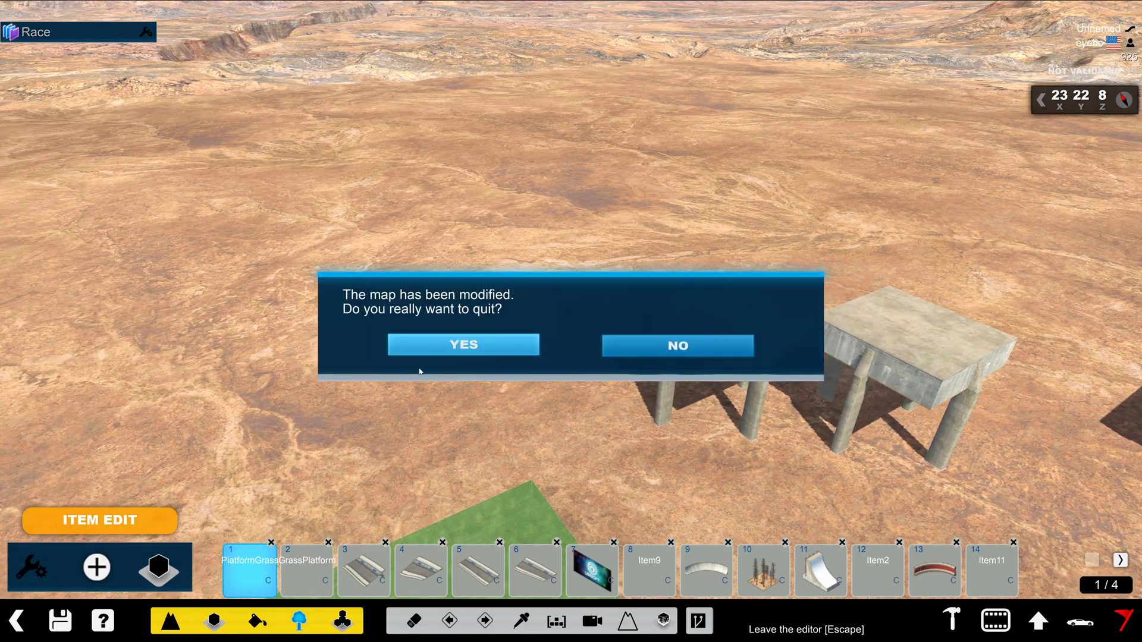
left_click(459, 346)
left_click(116, 110)
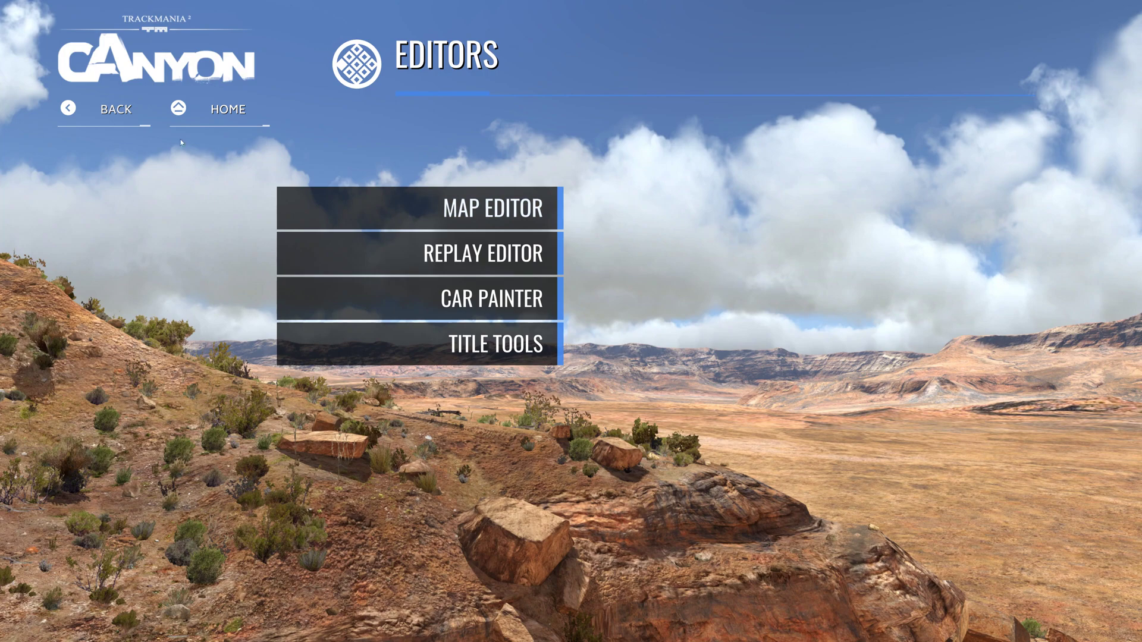
key("Escape")
key("Escape")
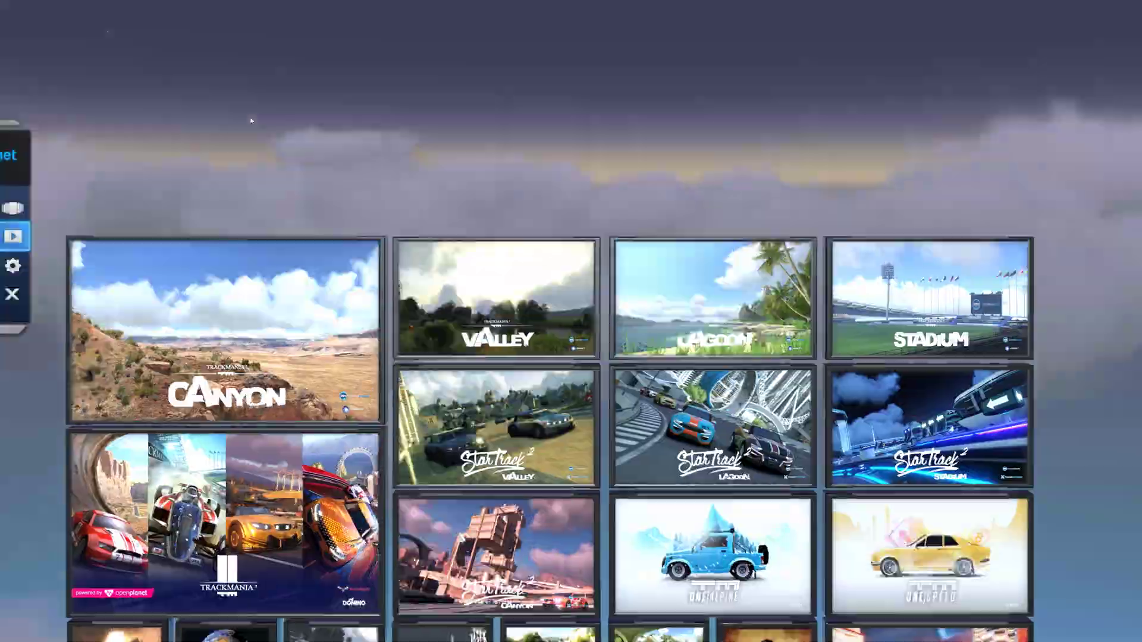
left_click(924, 533)
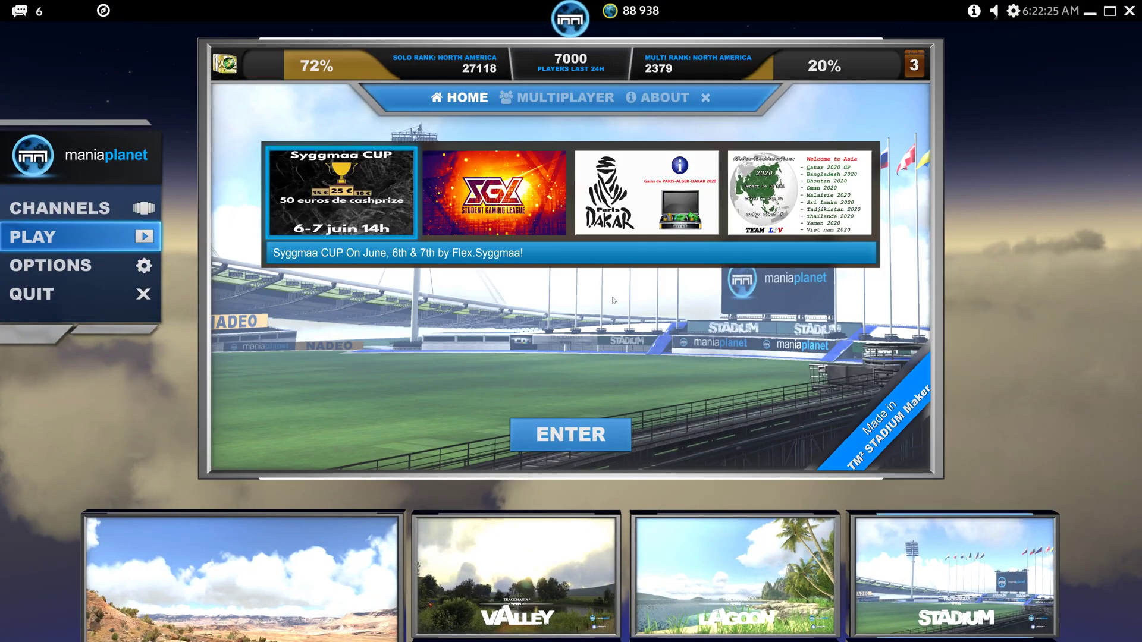
left_click(561, 458)
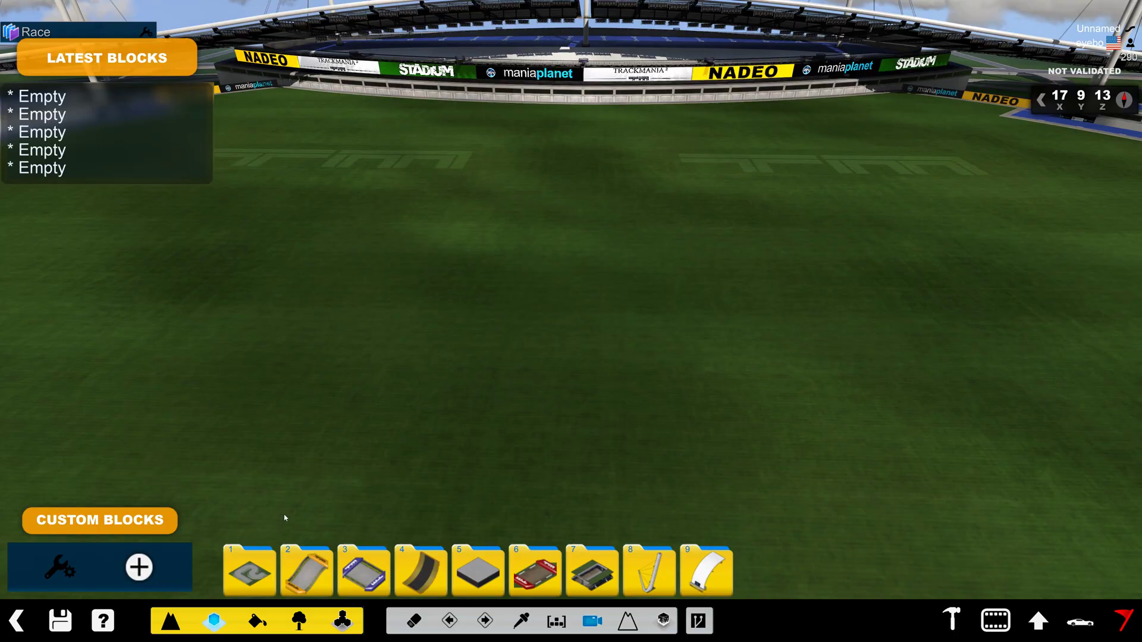
- Place a StadiumCircuitBase platform block on the stadium grass
left_click(477, 570)
left_click(497, 509)
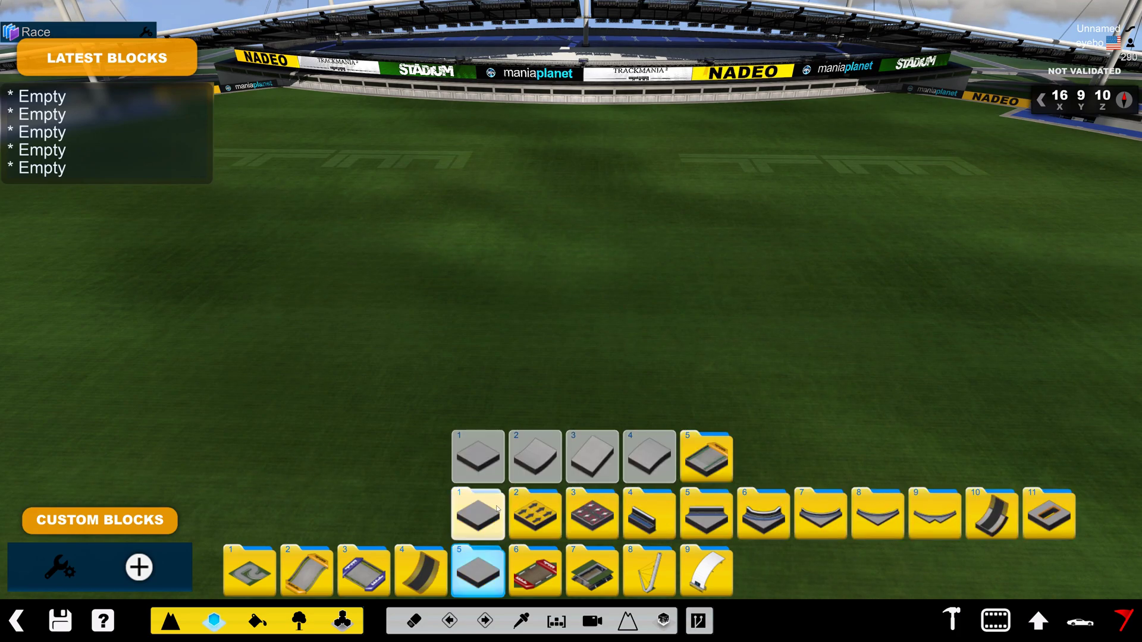
left_click(478, 456)
left_click(476, 314)
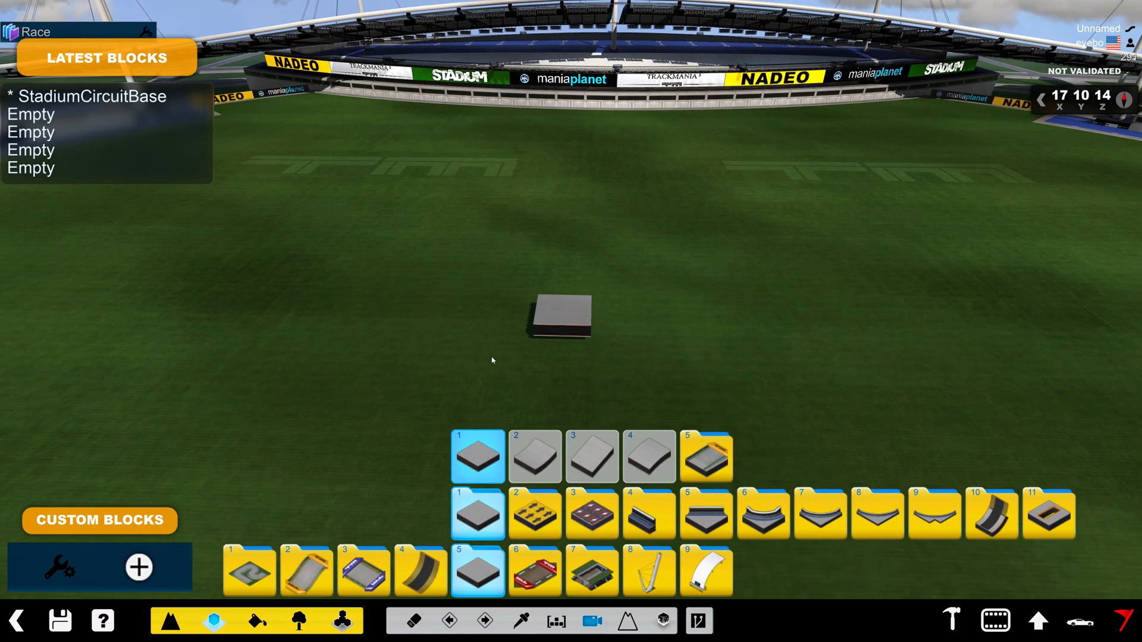
scroll(518, 369, "up", 5)
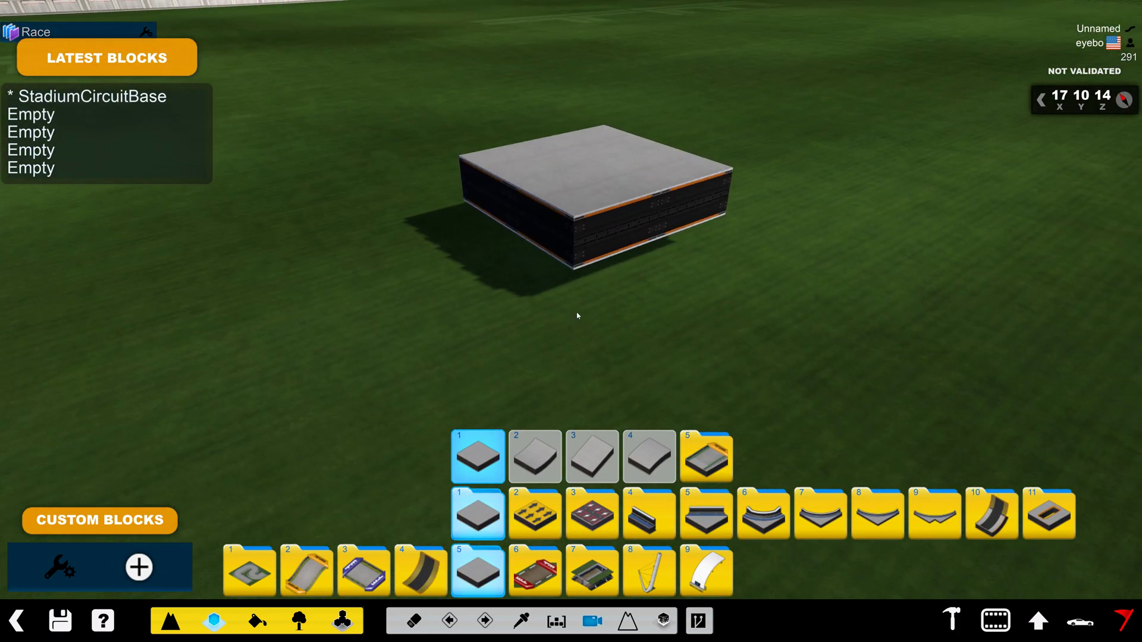
- Create a new custom item from the placed StadiumCircuitBase block
left_click(299, 621)
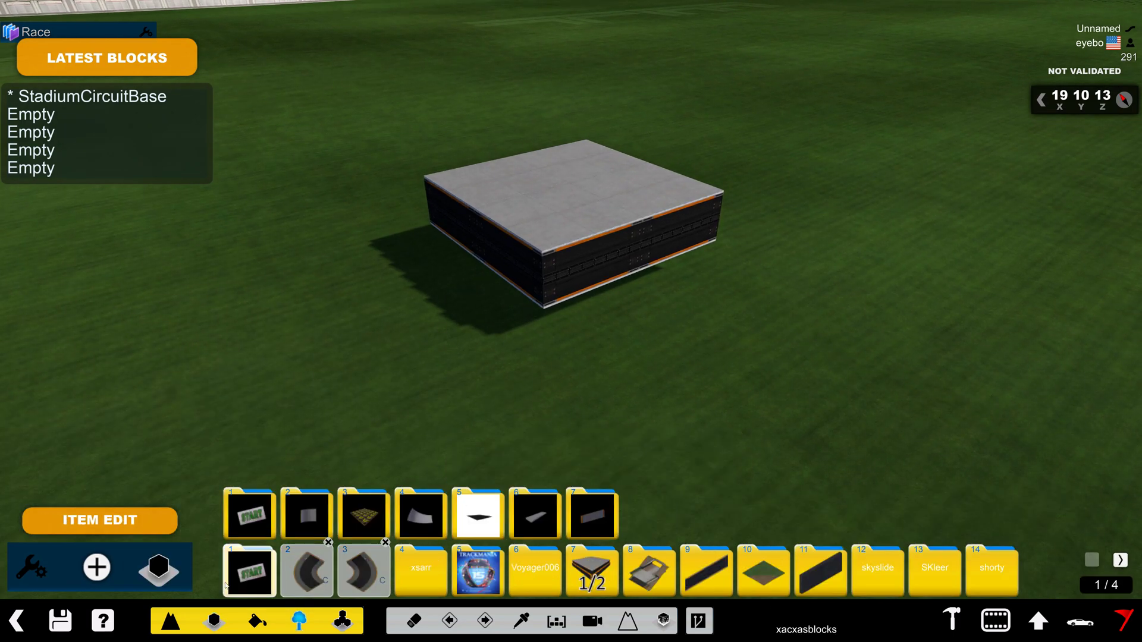
left_click(225, 585)
left_click(250, 515)
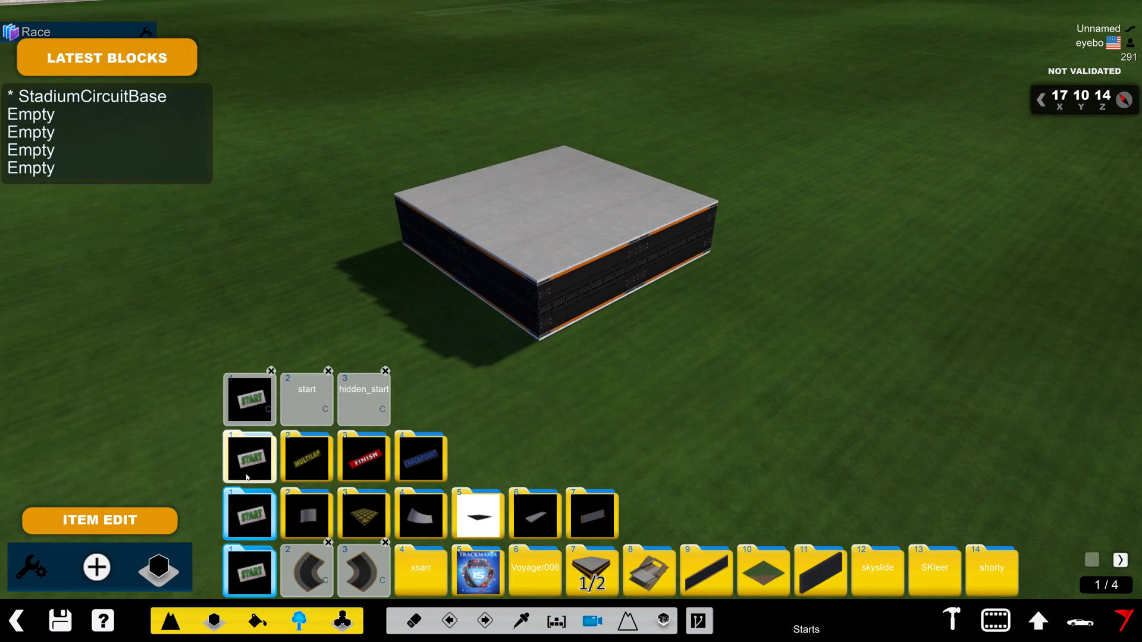
left_click(159, 570)
left_click(450, 288)
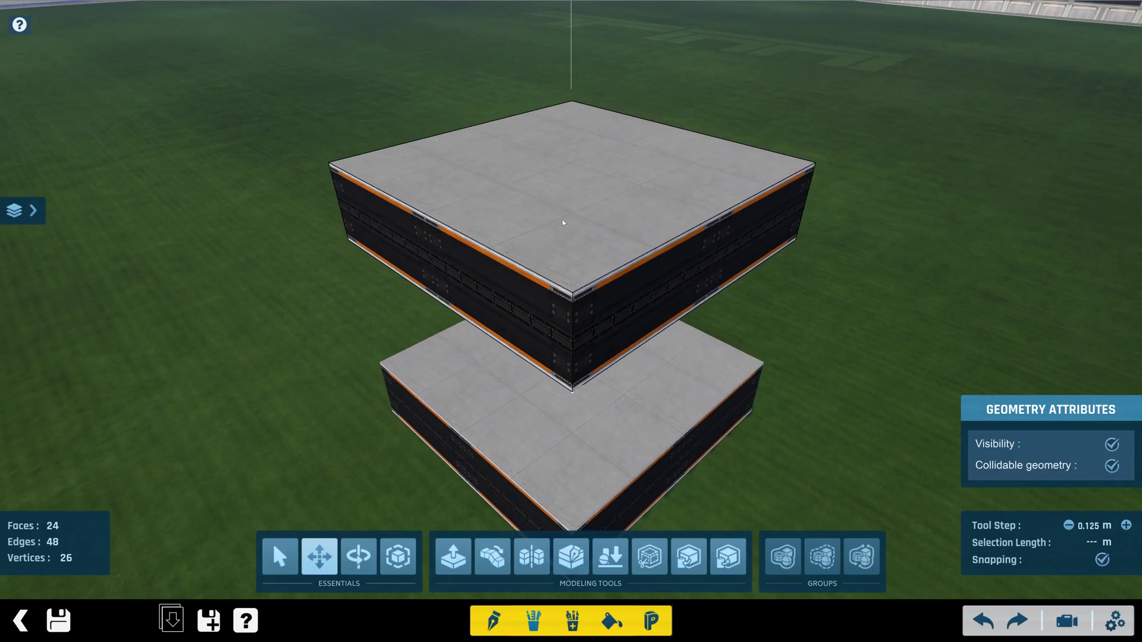
- Apply the grass material to the top faces of the platform mesh
left_click(546, 225)
double_click(546, 225)
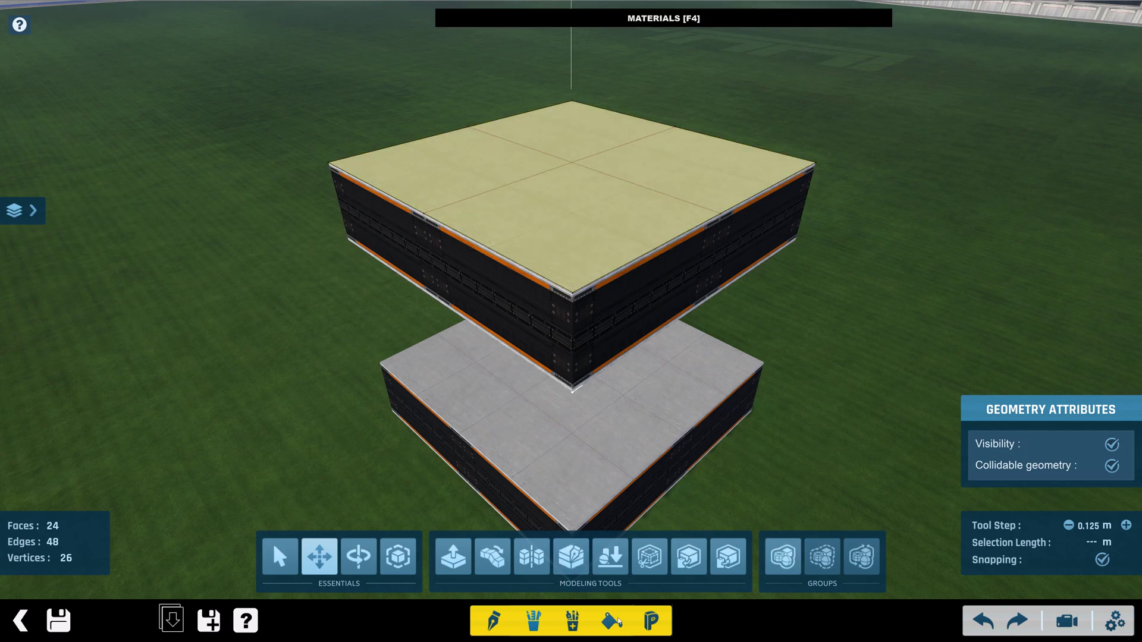
left_click(611, 621)
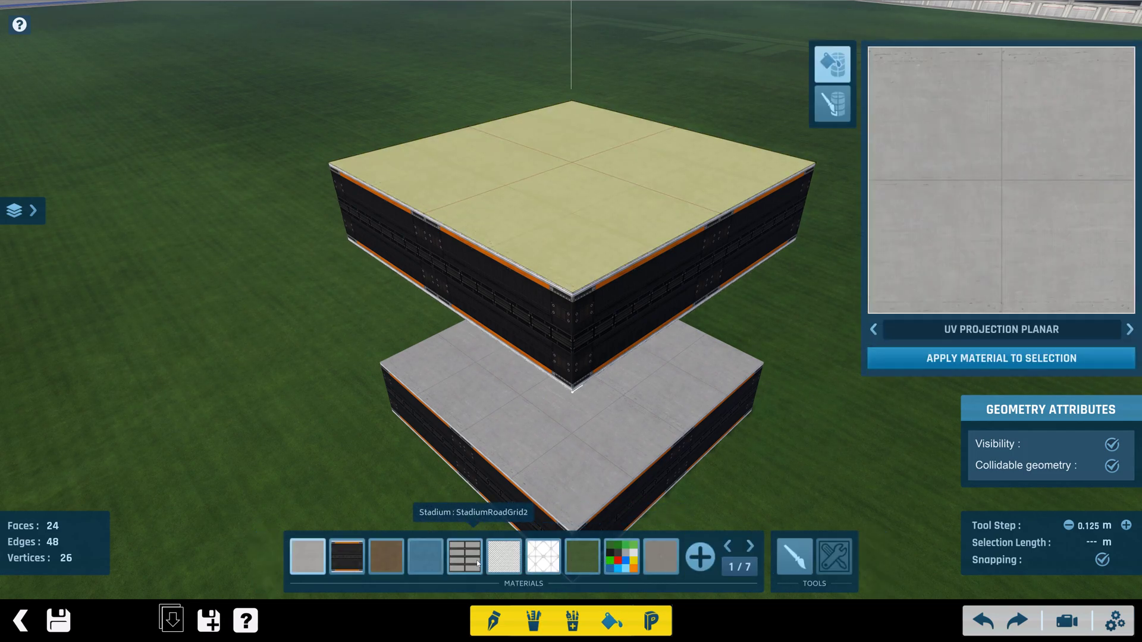
left_click(621, 559)
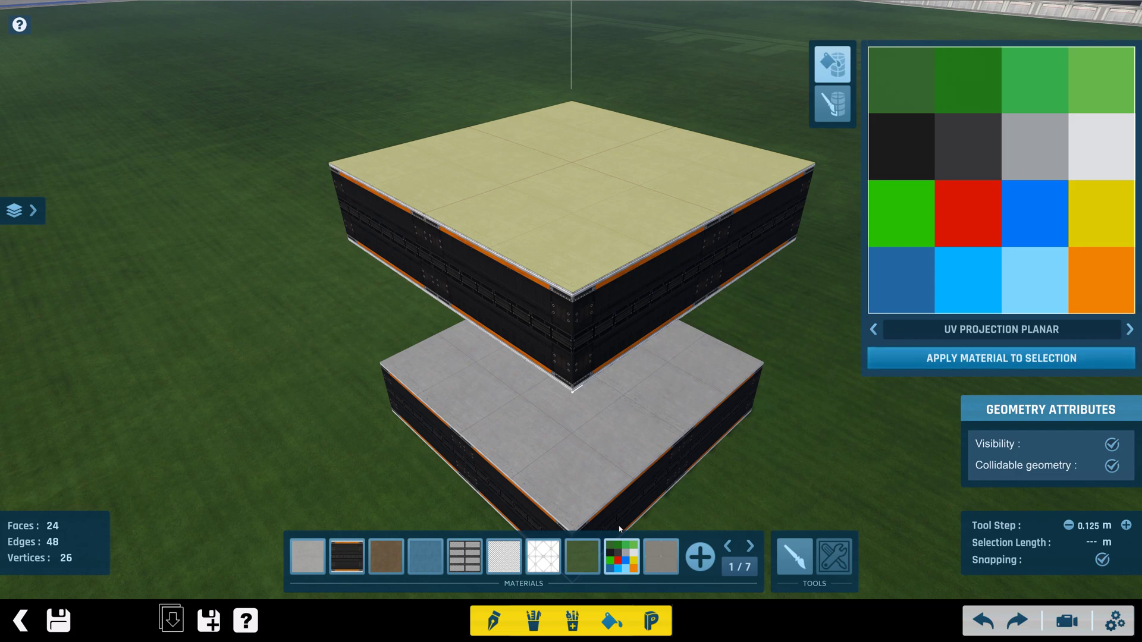
left_click(583, 556)
left_click(877, 358)
left_click(293, 474)
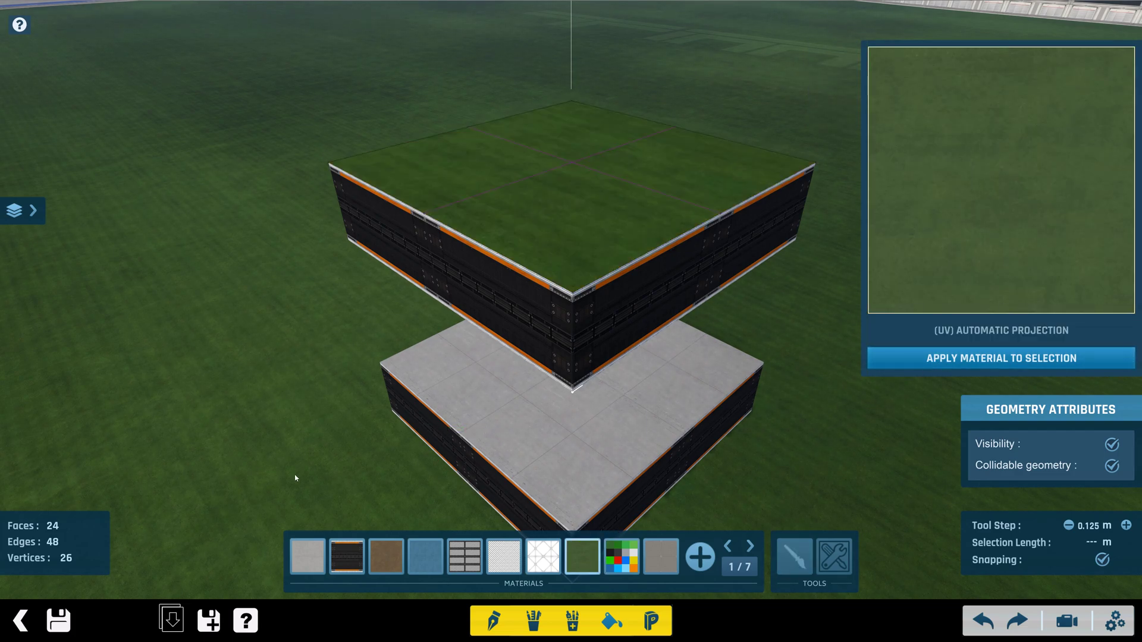
- Save the item as PlatformGrass3 in the Items folder and return to the map editor
left_click(48, 622)
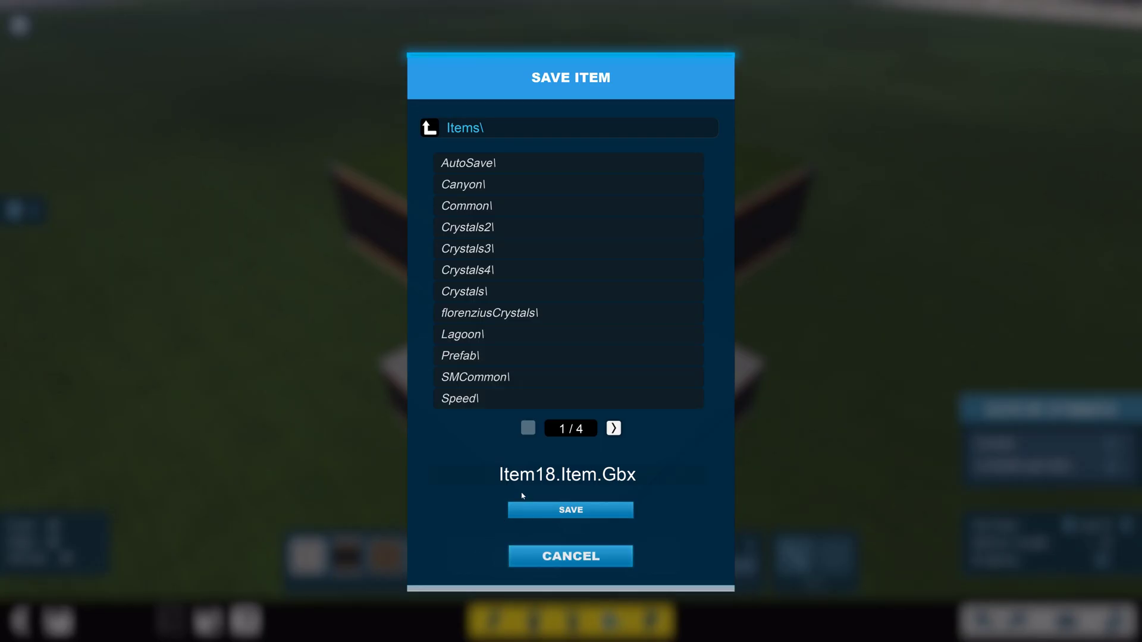
left_click(555, 476)
left_click_drag(555, 476, 465, 476)
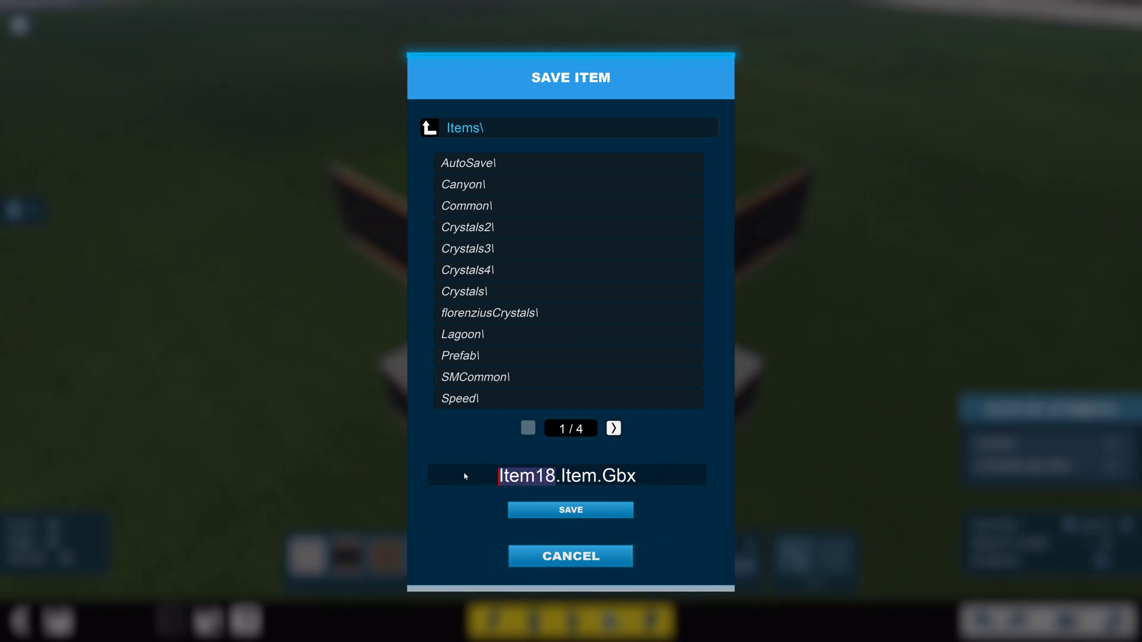
type("PlatformGrass")
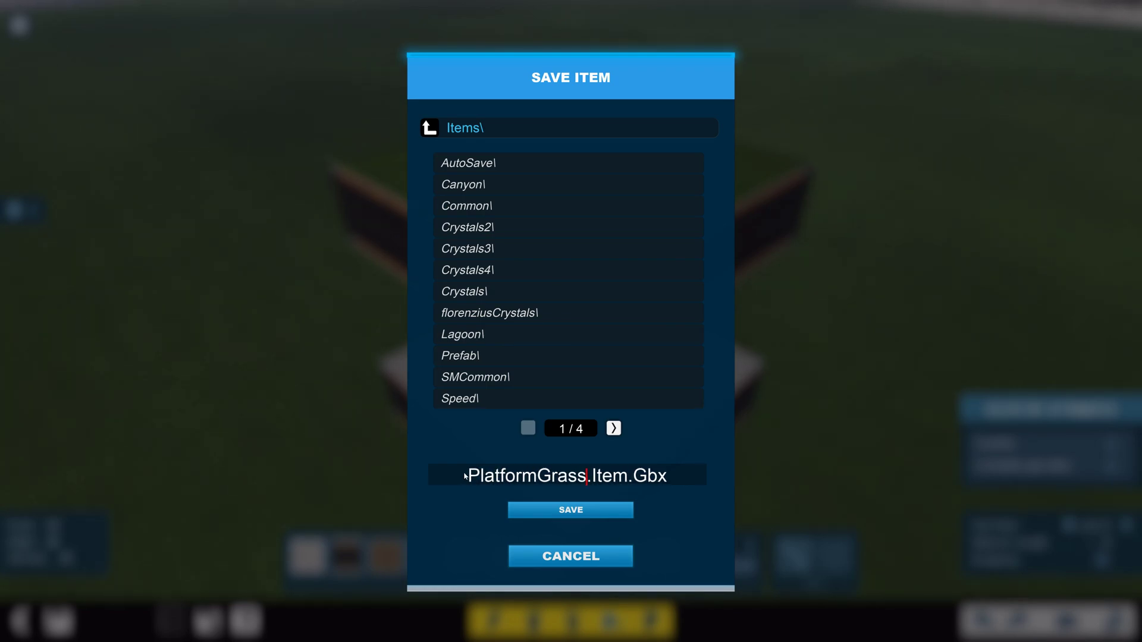
type("3")
left_click(529, 506)
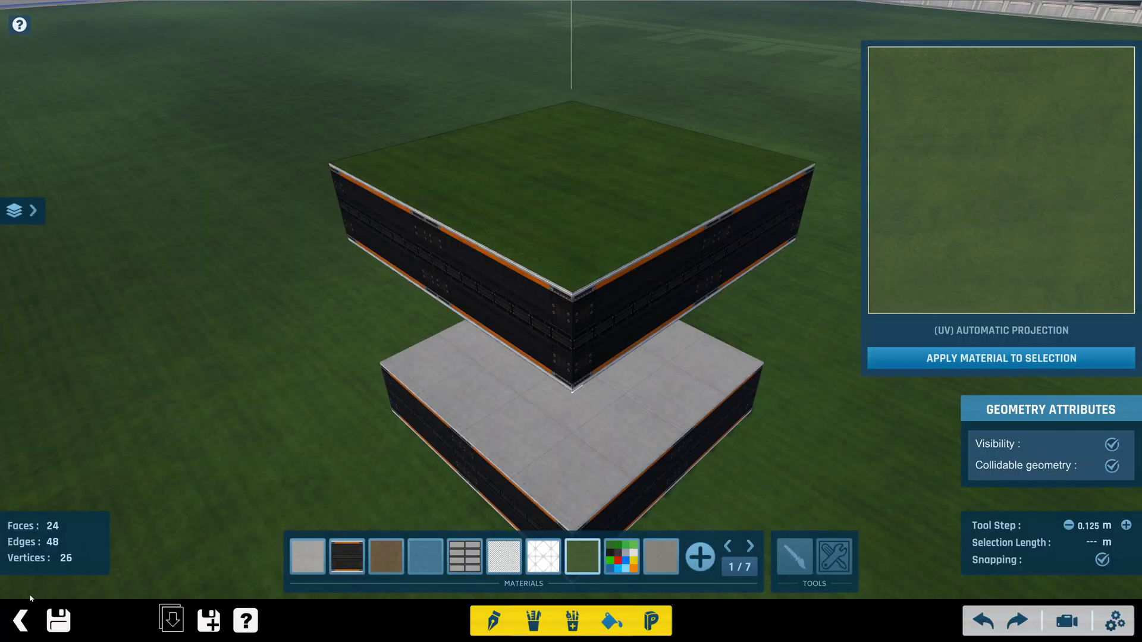
left_click(21, 621)
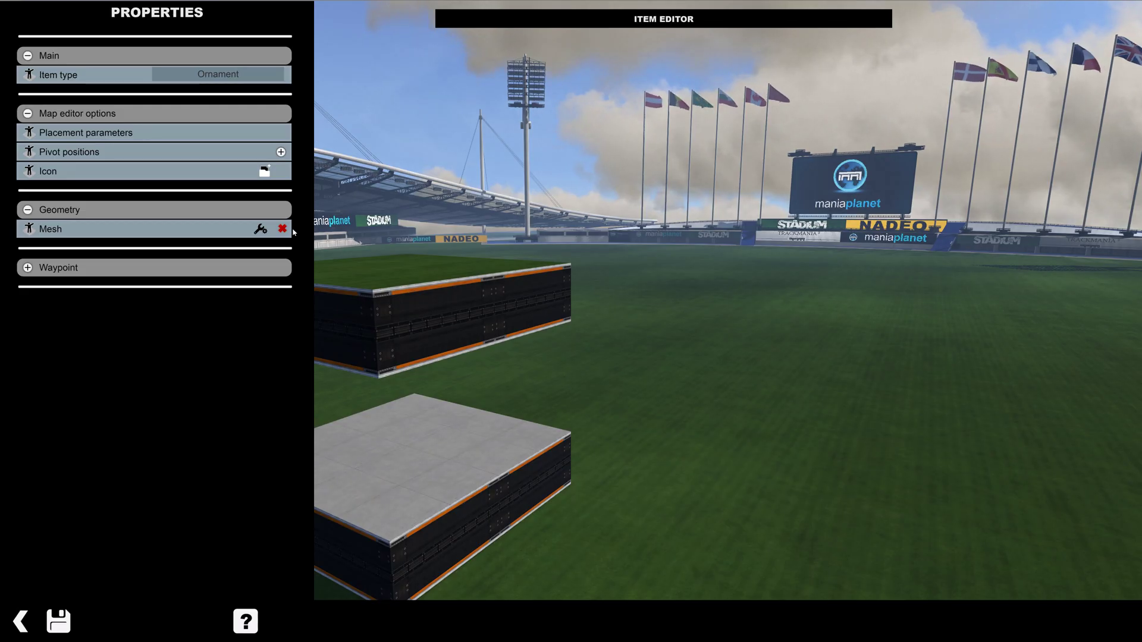
left_click(19, 624)
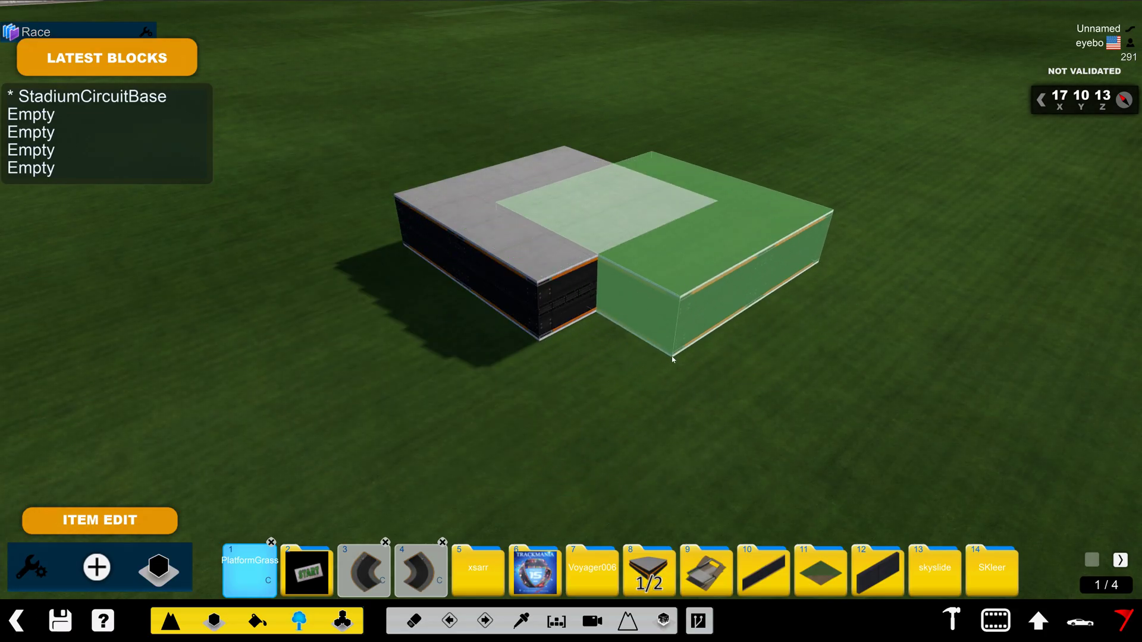
- Try placing the grass platform beside the circuit base block several times, erasing each test copy
left_click(672, 359)
mouse_move(767, 339)
left_mouse_down("alt")
mouse_move(579, 359)
mouse_move(579, 267)
left_mouse_up("alt")
key("x")
left_click(579, 268)
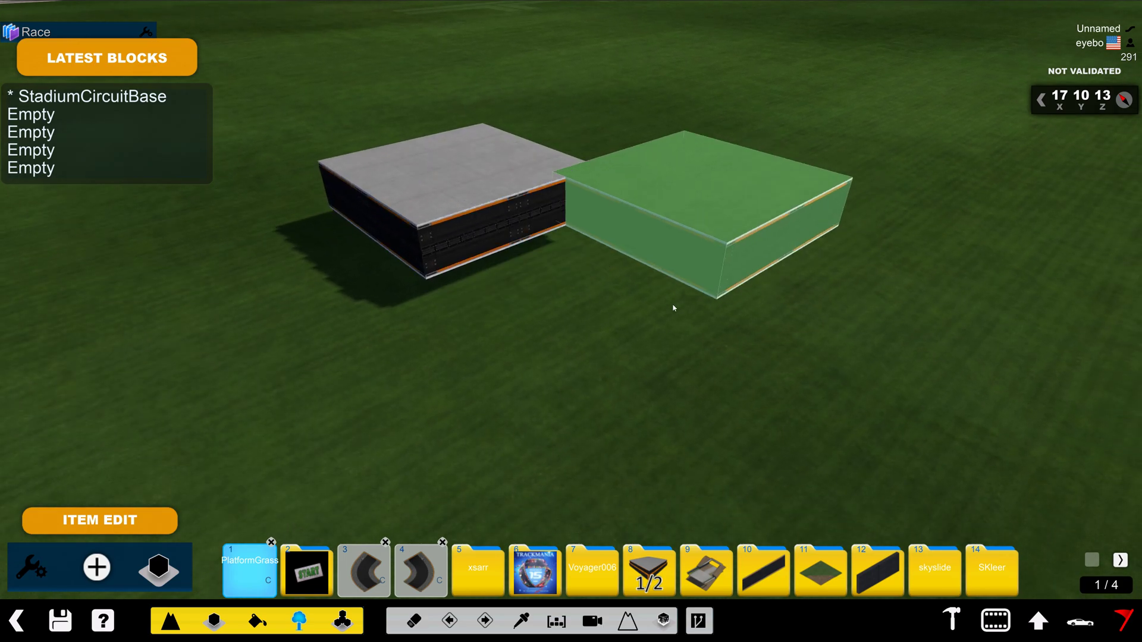
left_click(716, 392)
left_click_drag(716, 392, 622, 367, "alt")
key("x")
left_click(648, 359)
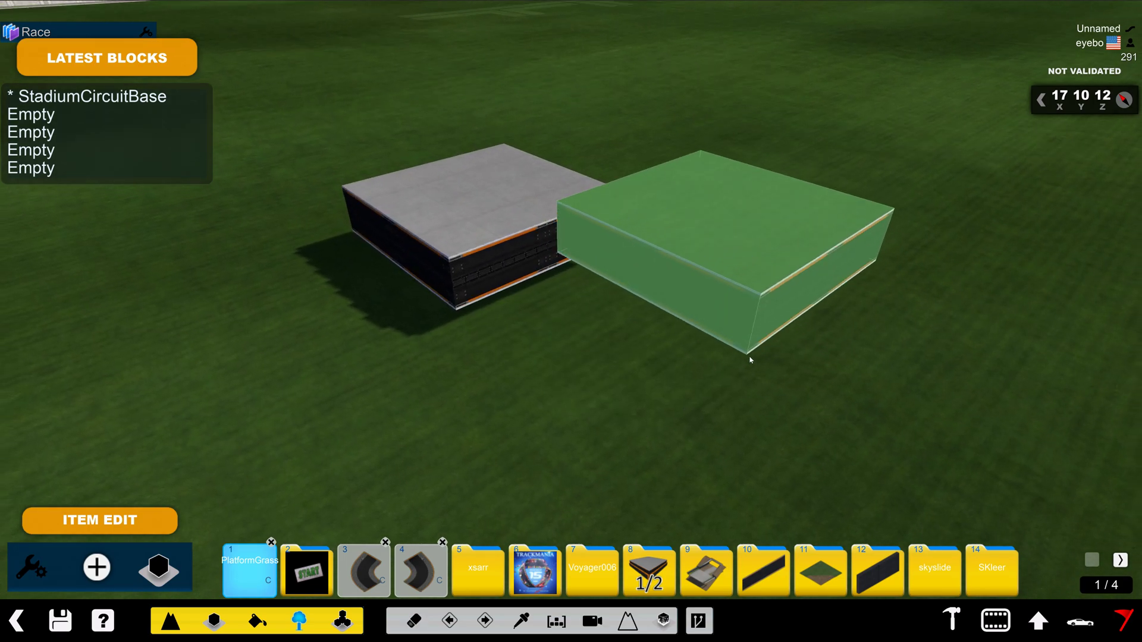
left_click(744, 357)
key("x")
right_click_drag(778, 362, 633, 335, "alt")
left_click(663, 299)
key("x")
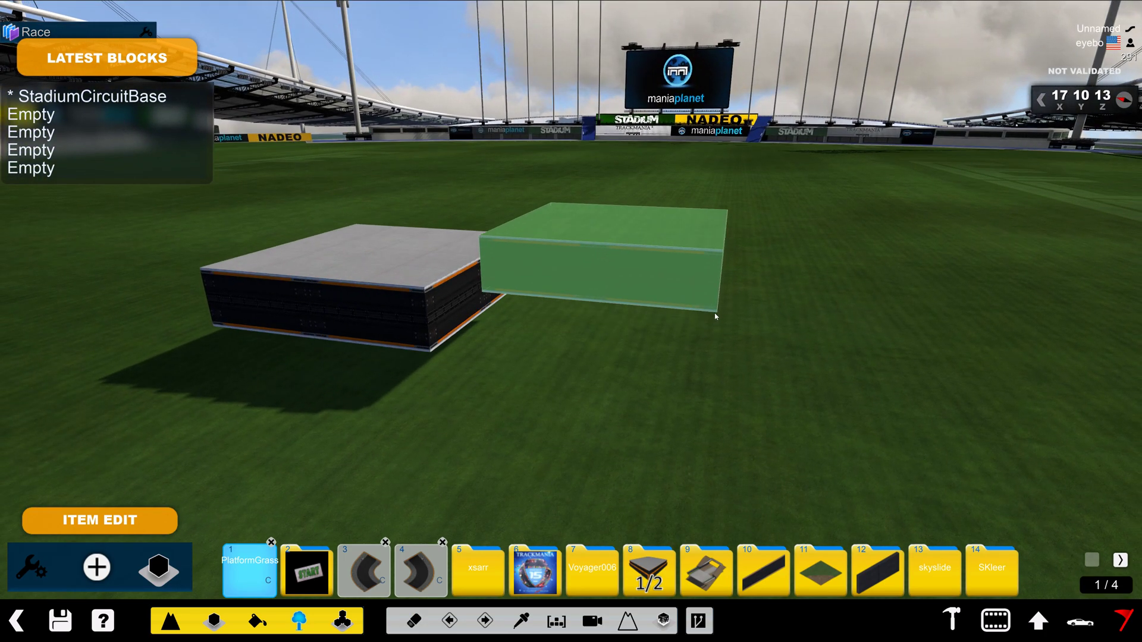
left_click(714, 313)
right_click_drag(714, 313, 671, 322, "alt")
key("x")
left_click(714, 296)
key("x")
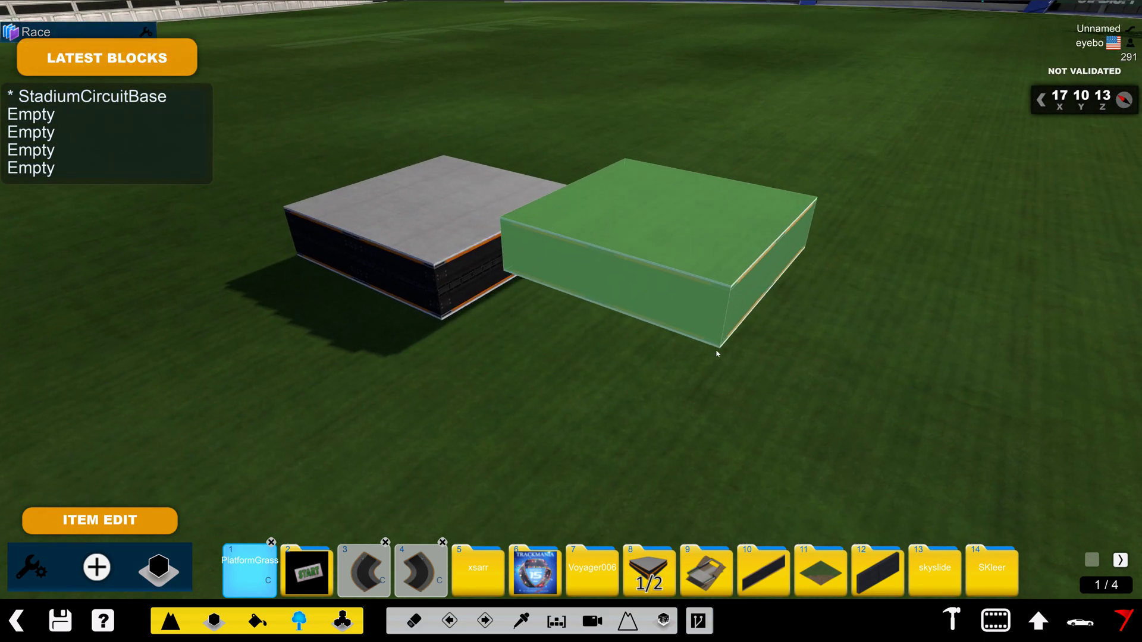
- Place a grass platform next to the base block and open it for editing in the item editor
left_click(721, 354)
right_click_drag(721, 354, 433, 395)
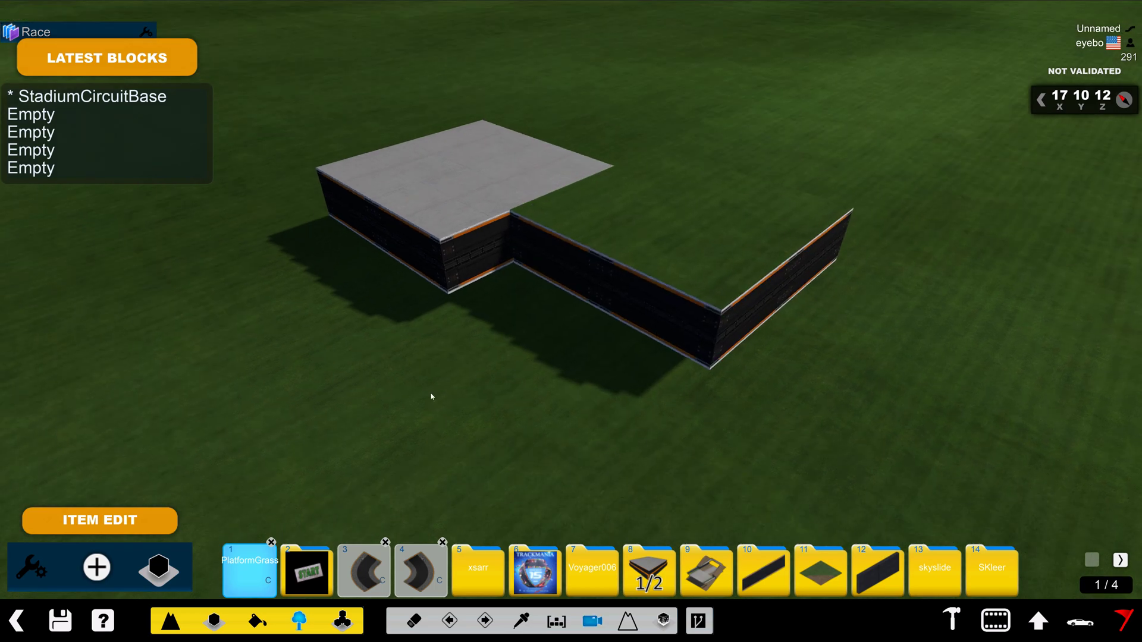
left_click(30, 569)
left_click(606, 285)
left_click(269, 135)
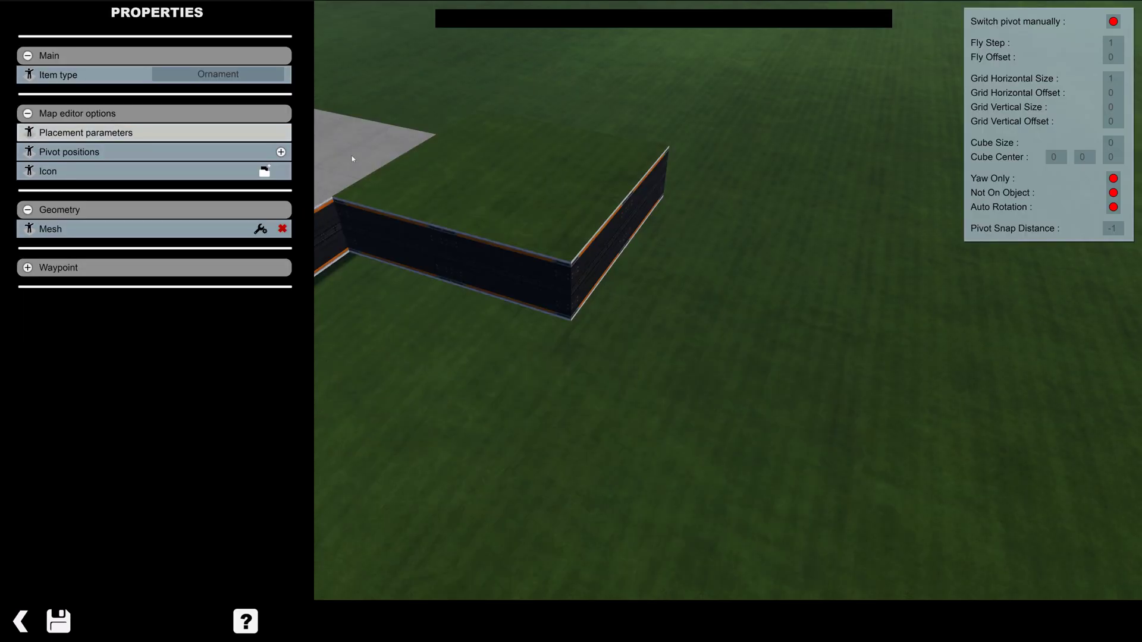
- Add a pivot position to the platform item and set its x value to 16
left_click(281, 152)
left_click(185, 172)
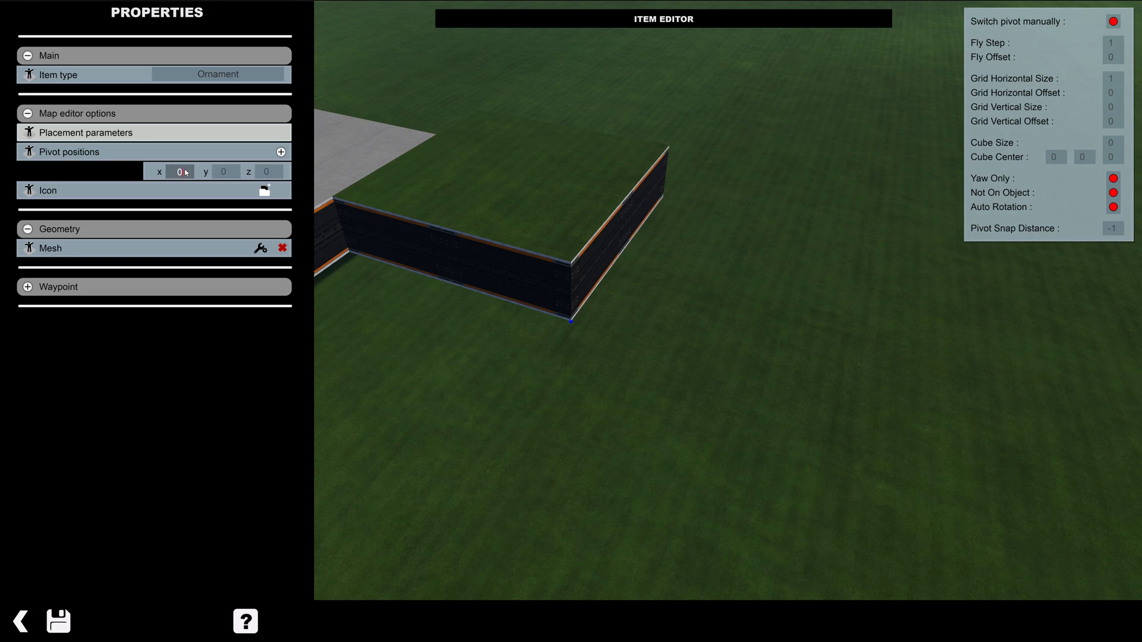
left_click(183, 173)
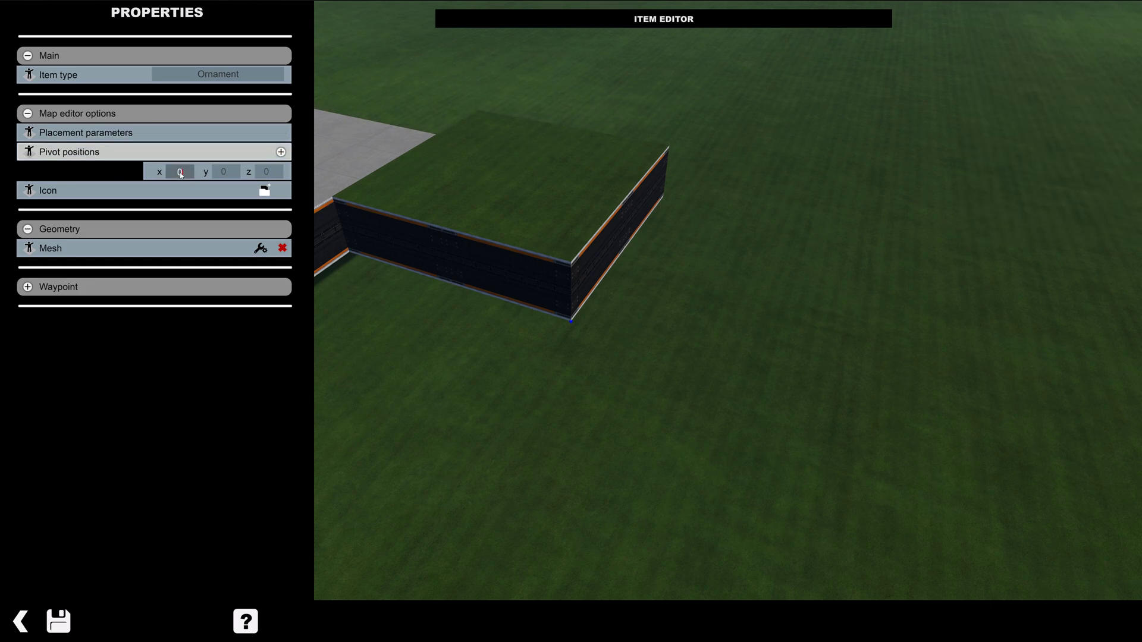
right_click_drag(352, 187, 390, 211, "alt")
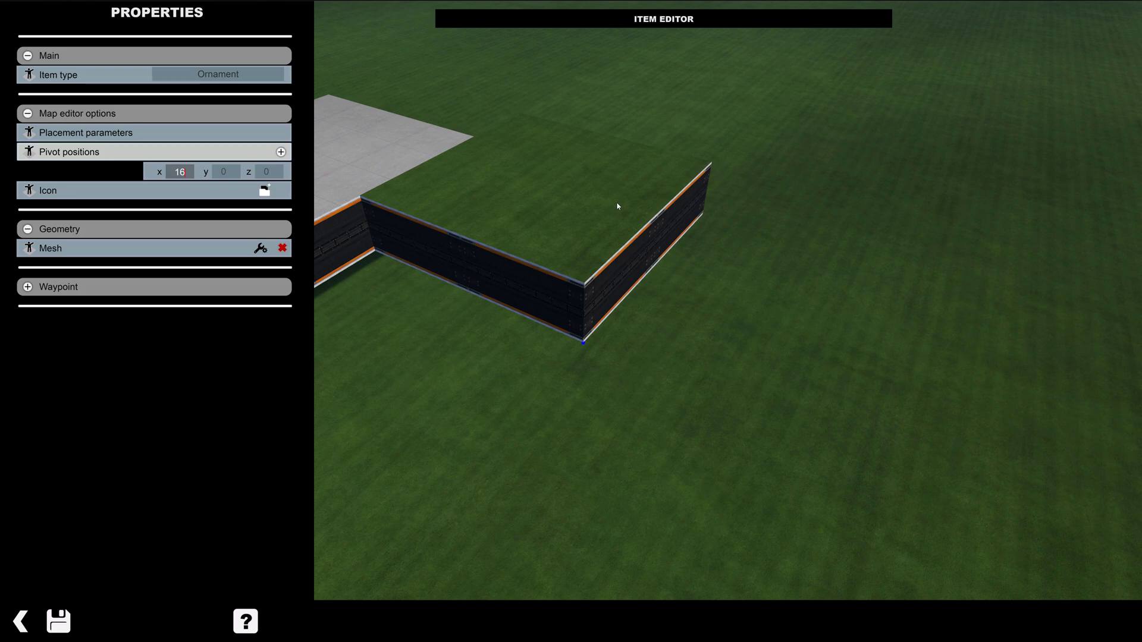
key("Return")
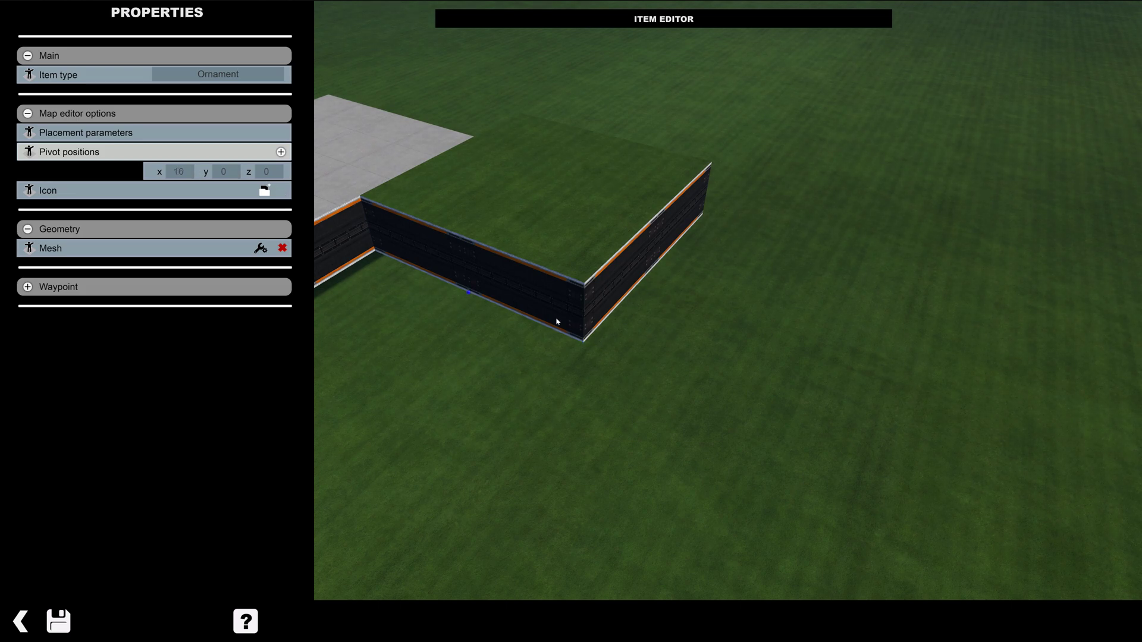
- Set the pivot position's z value to 16 and its y value to 8
left_click_drag(466, 294, 593, 354, "alt")
scroll(620, 354, "up", 3)
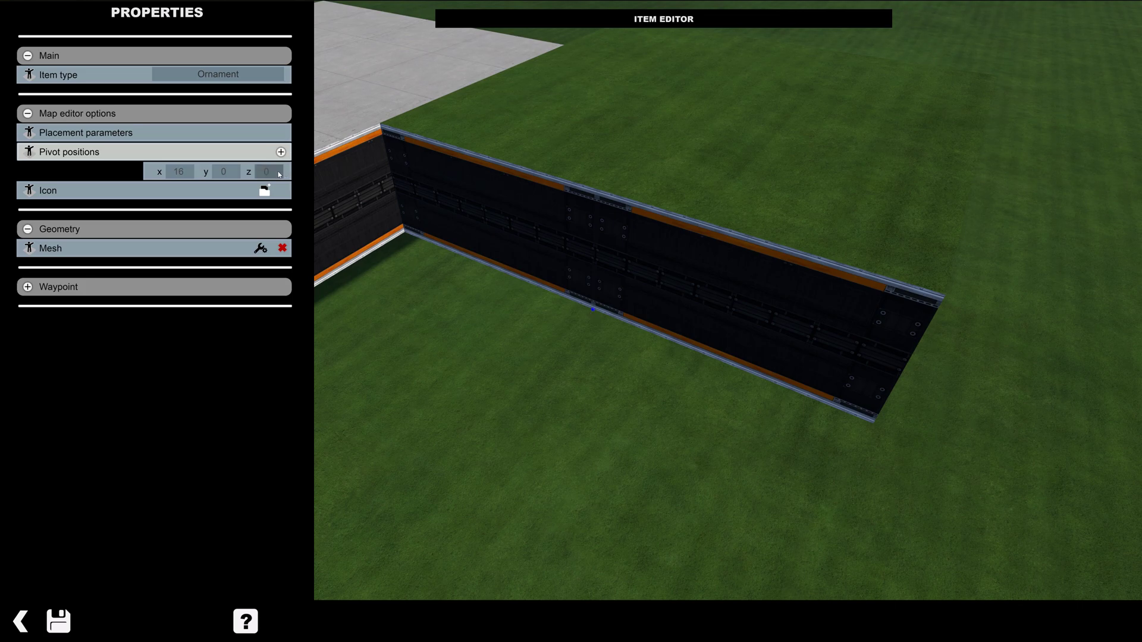
type("16")
key("Return")
mouse_move(609, 273)
right_mouse_down()
mouse_move(624, 291)
mouse_move(552, 275)
right_mouse_up()
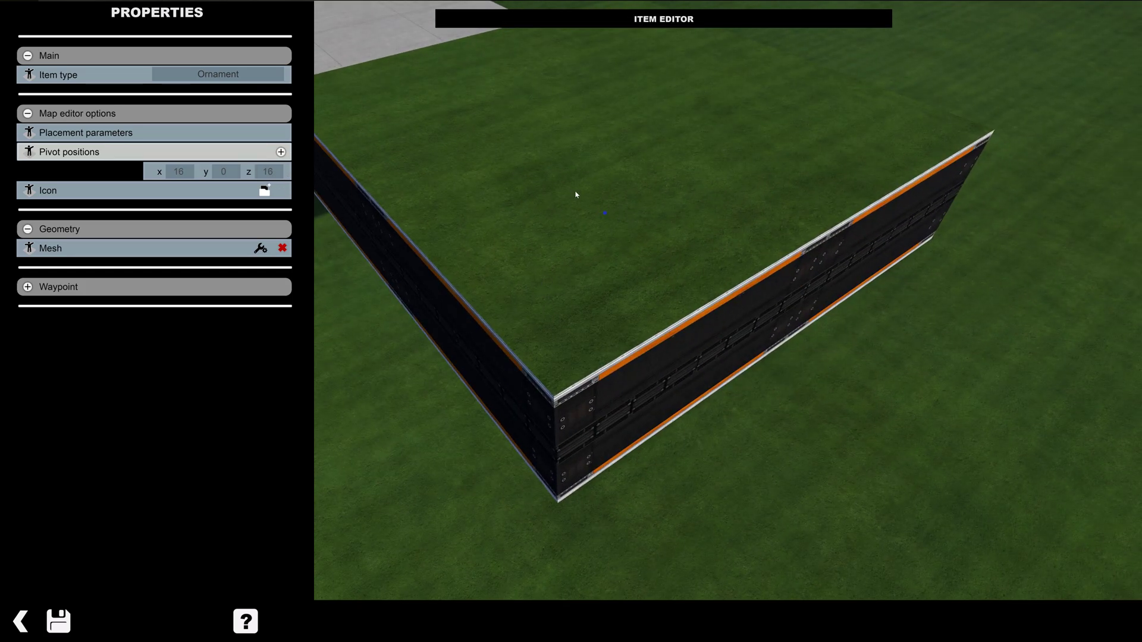
scroll(594, 199, "down", 3)
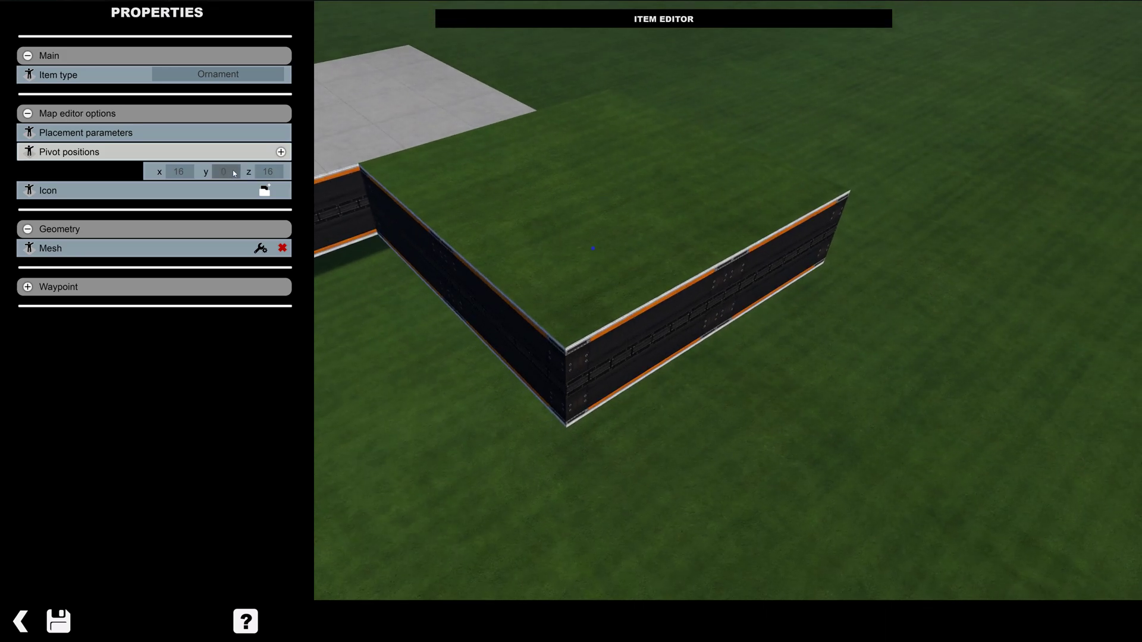
type("8")
key("Return")
mouse_move(568, 255)
right_mouse_down()
mouse_move(581, 248)
mouse_move(576, 209)
mouse_move(615, 303)
right_mouse_up()
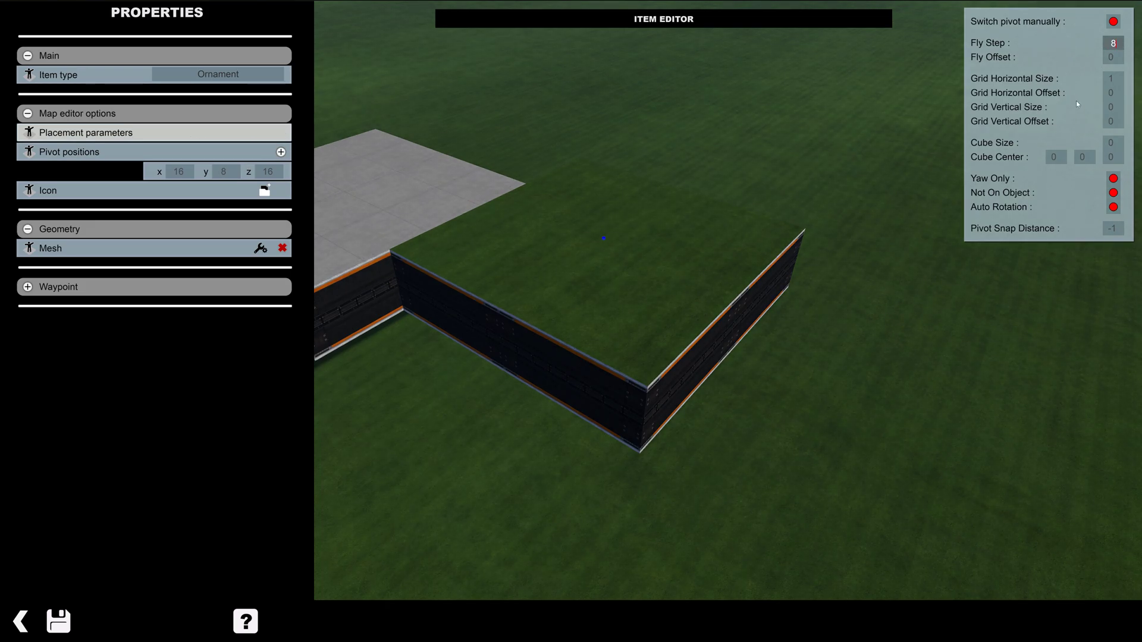
- Set the placement parameters to Fly Step 8, Grid Vertical Size 8 and Grid Horizontal Size 32
left_click(1110, 108)
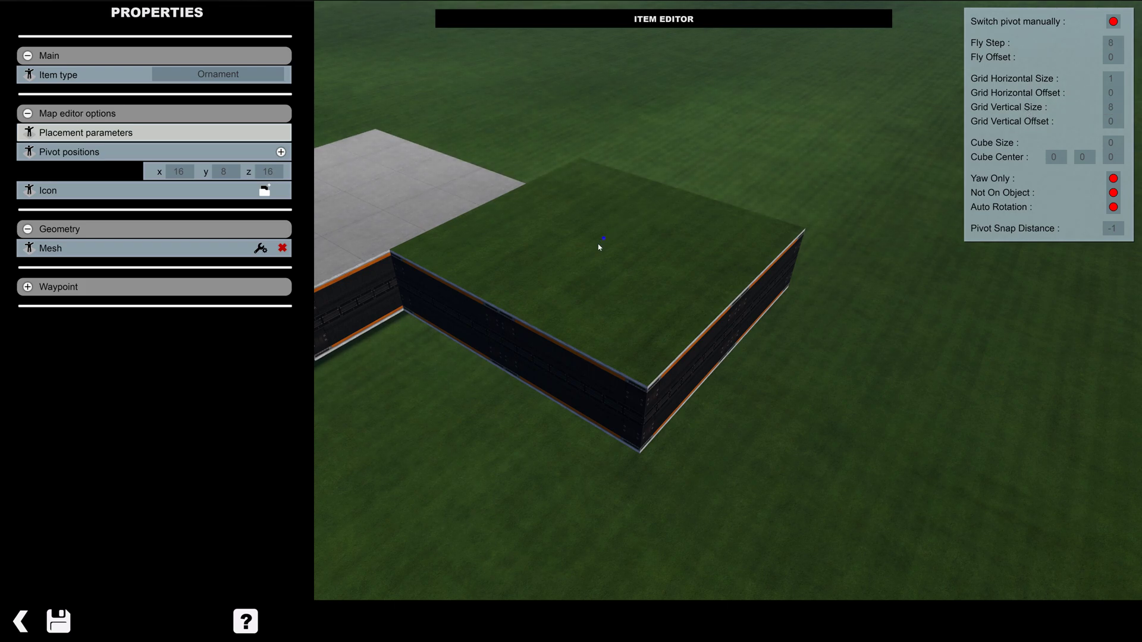
right_click_drag(598, 248, 601, 301, "alt")
right_click_drag(703, 282, 698, 304, "alt")
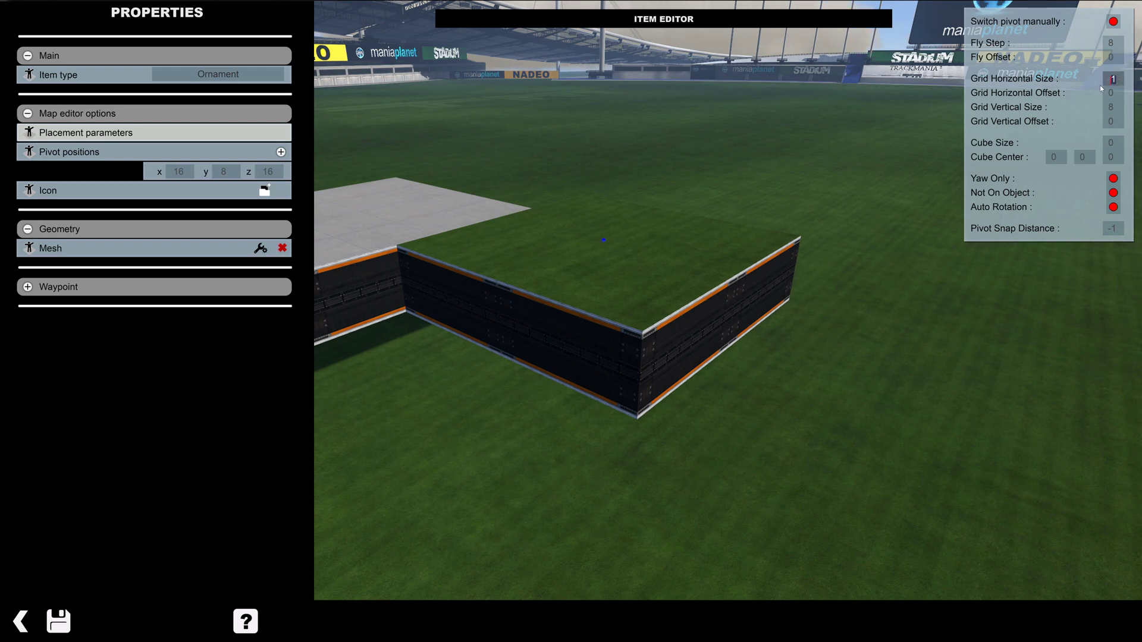
right_click_drag(658, 272, 726, 288)
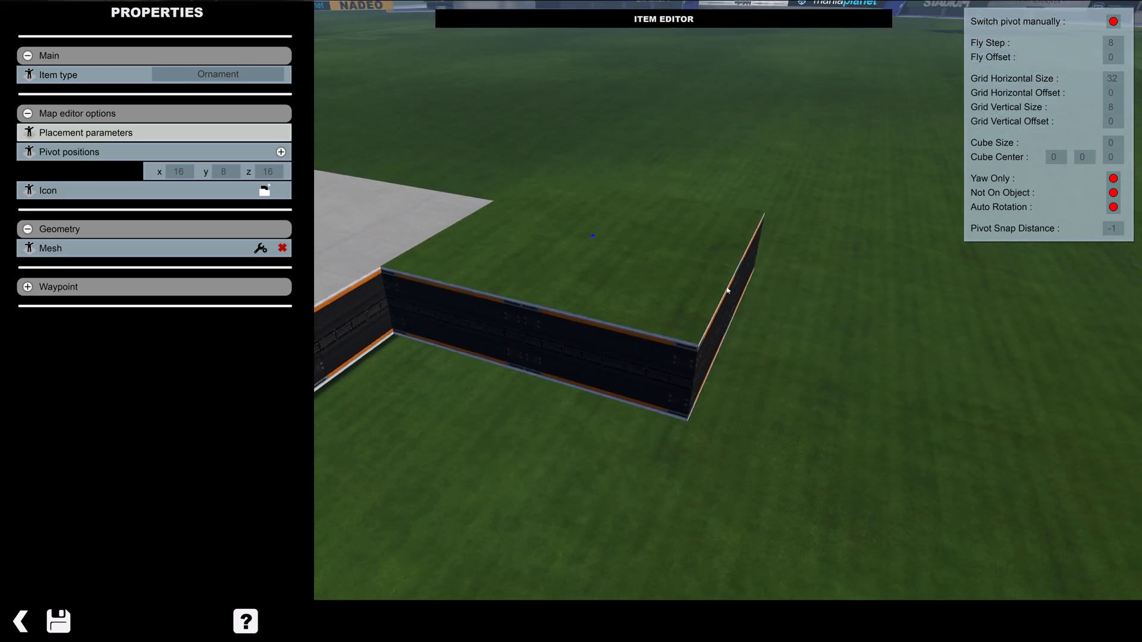
scroll(713, 295, "down", 3)
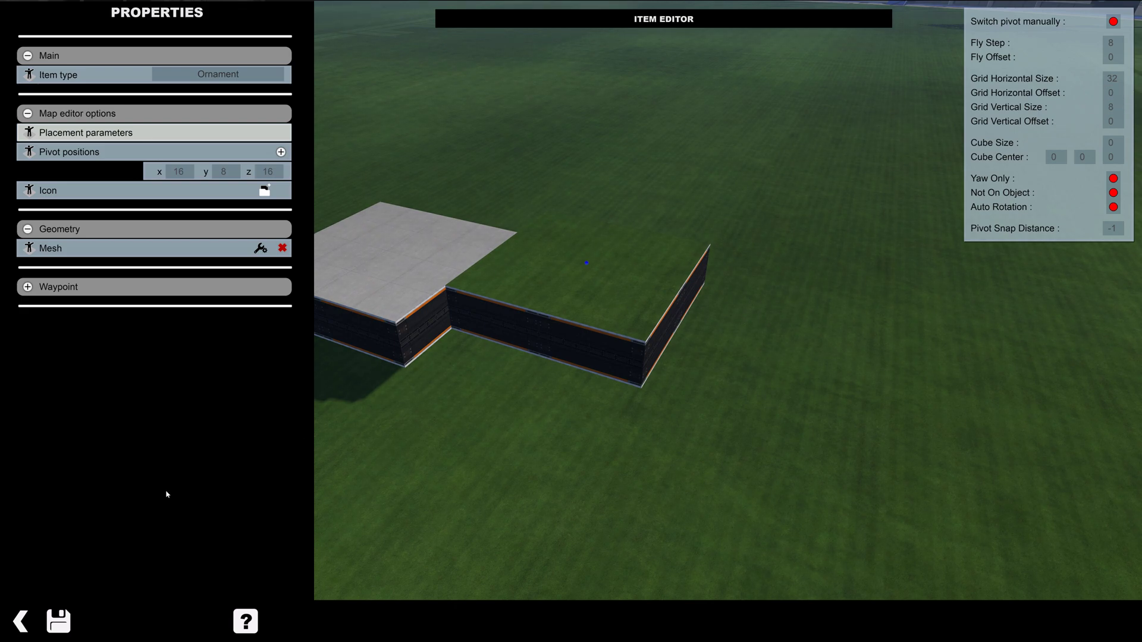
- Save the edited item over the existing file and return to the map editor
left_click(57, 620)
left_click(594, 506)
left_click(510, 351)
left_click(22, 621)
- Erase the old grass platform and place the updated one near the base block to test its snapping
key("x")
left_click(843, 259)
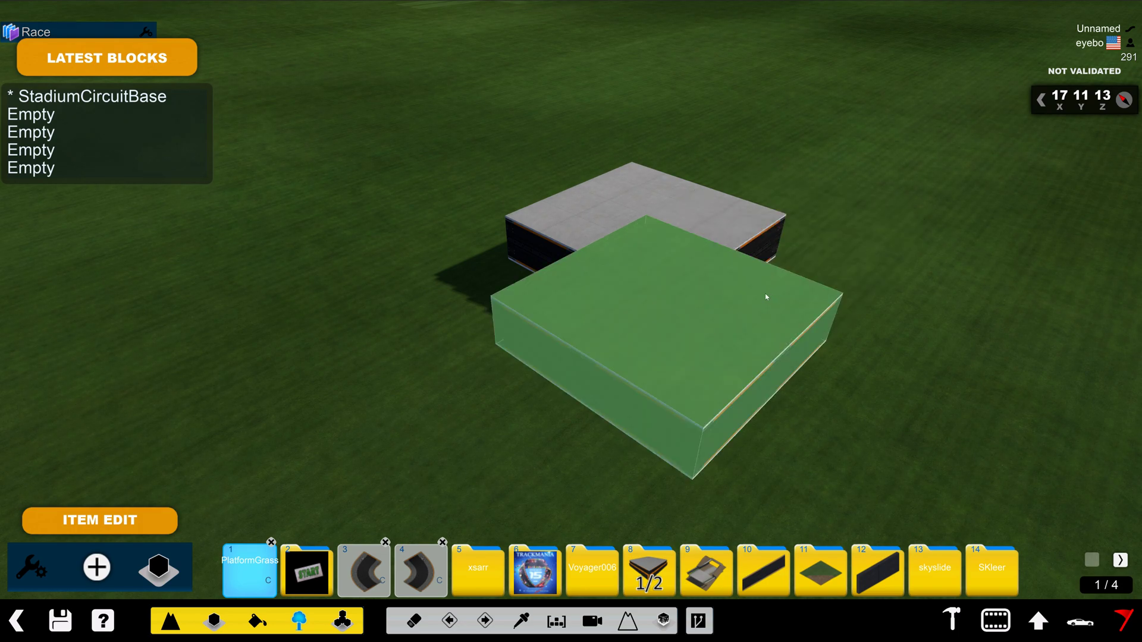
left_click(766, 297)
- Edit the placed platform item to use a Grid Horizontal Offset of 16, overwrite its file and return to the map
right_click_drag(445, 317, 560, 336, "alt")
left_click(27, 581)
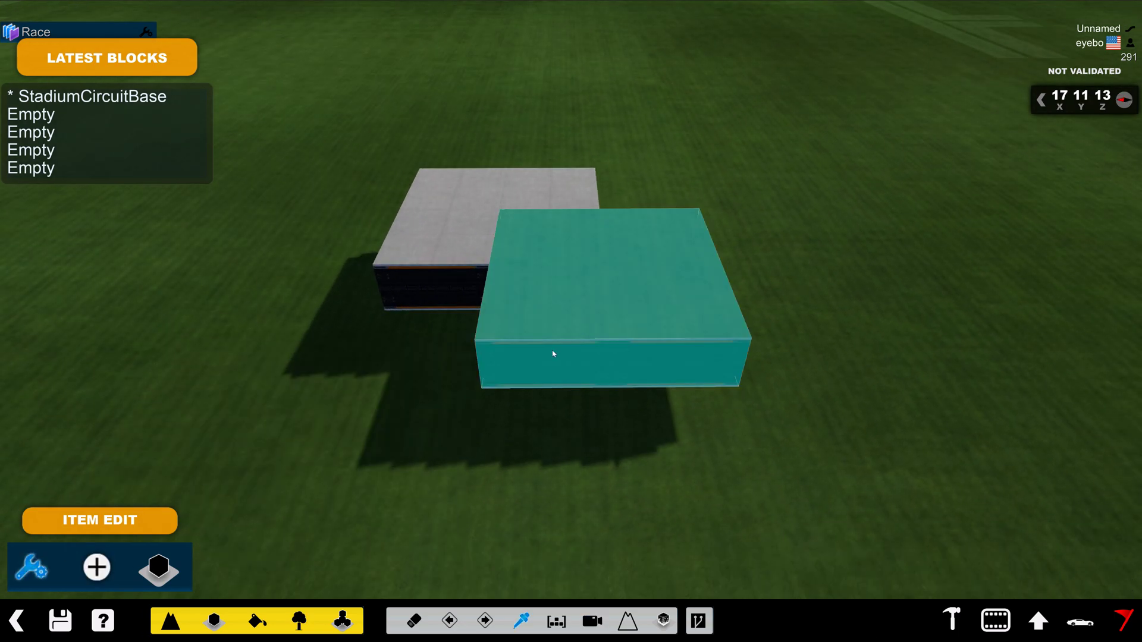
left_click(569, 278)
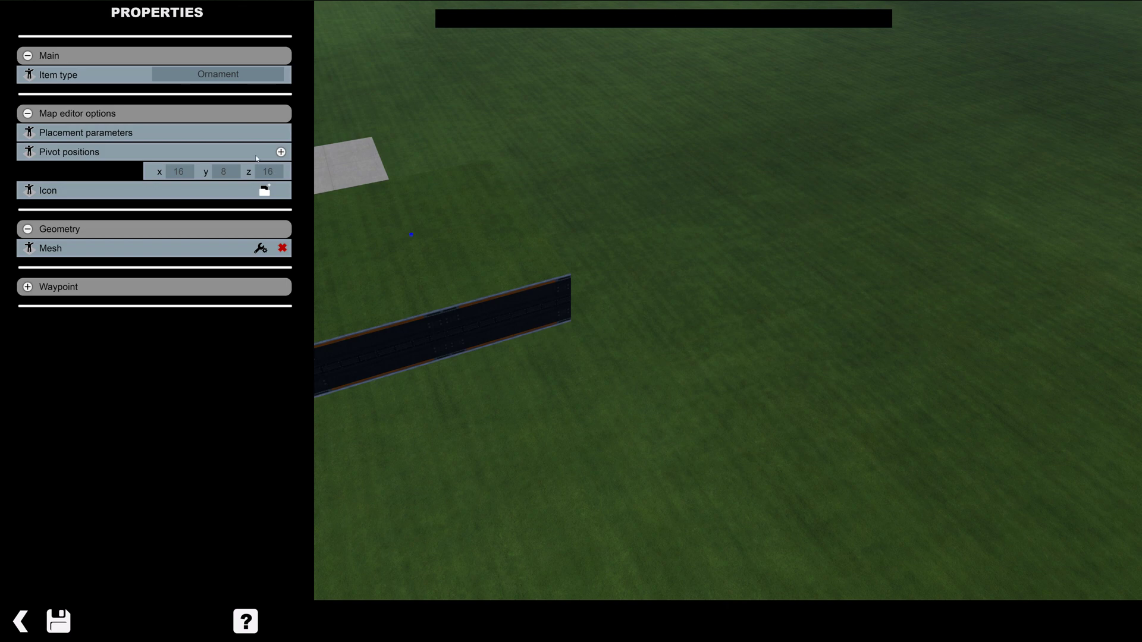
mouse_move(268, 140)
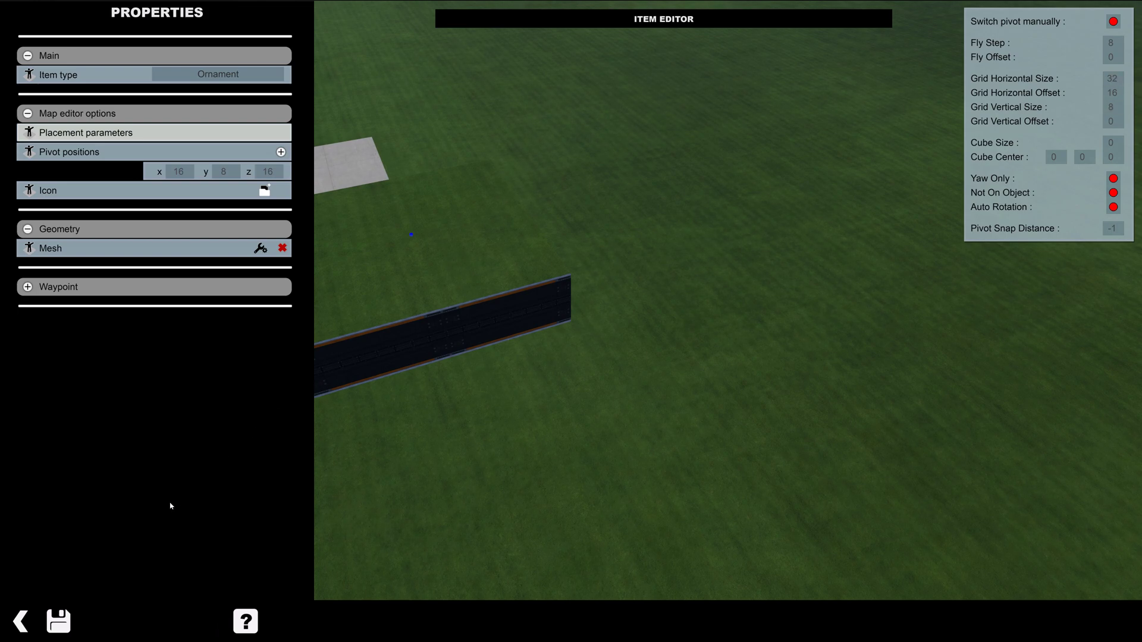
left_click(58, 621)
left_click(562, 510)
left_click(480, 345)
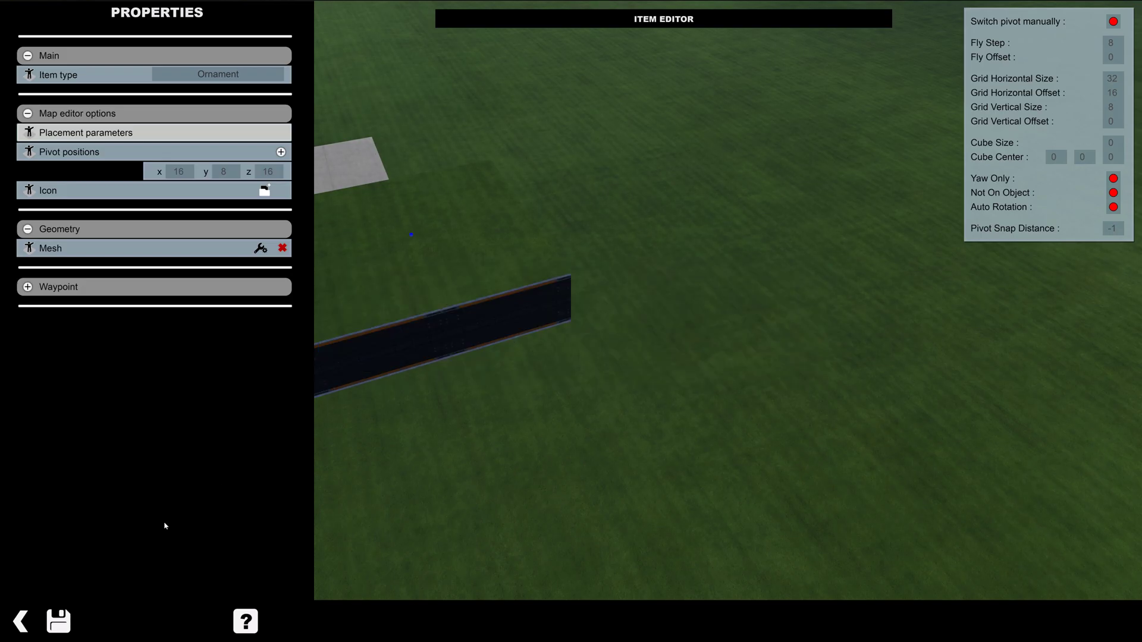
left_click(20, 622)
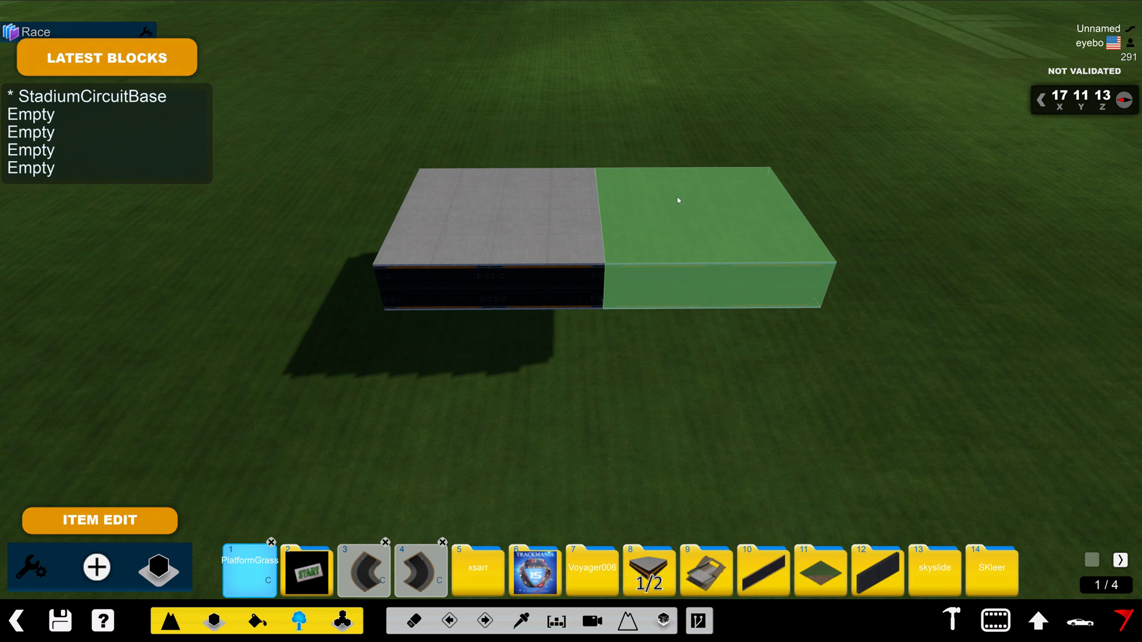
- Place grass platforms against two adjacent sides of the base block to test the horizontal alignment
left_click(676, 212)
mouse_move(675, 283)
right_mouse_down()
mouse_move(500, 323)
mouse_move(588, 348)
mouse_move(500, 291)
right_mouse_up()
key("x")
left_click(479, 276)
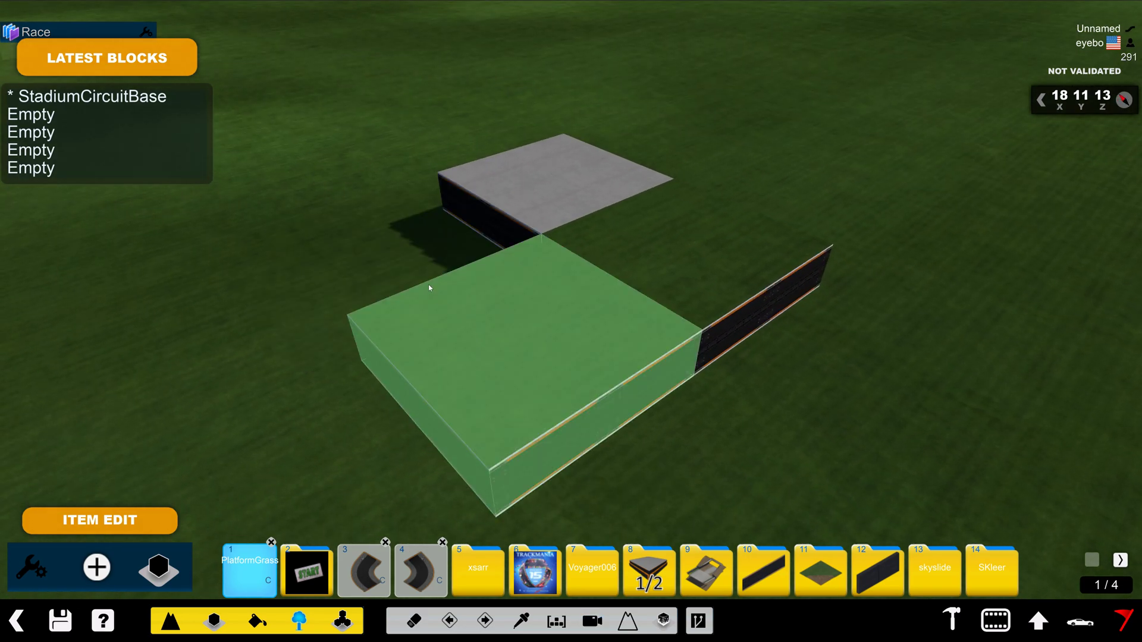
scroll(418, 277, "up", 1)
left_click(420, 277)
- Place another grass platform at a higher level directly above the base block to test vertical snapping
scroll(423, 276, "up", 2)
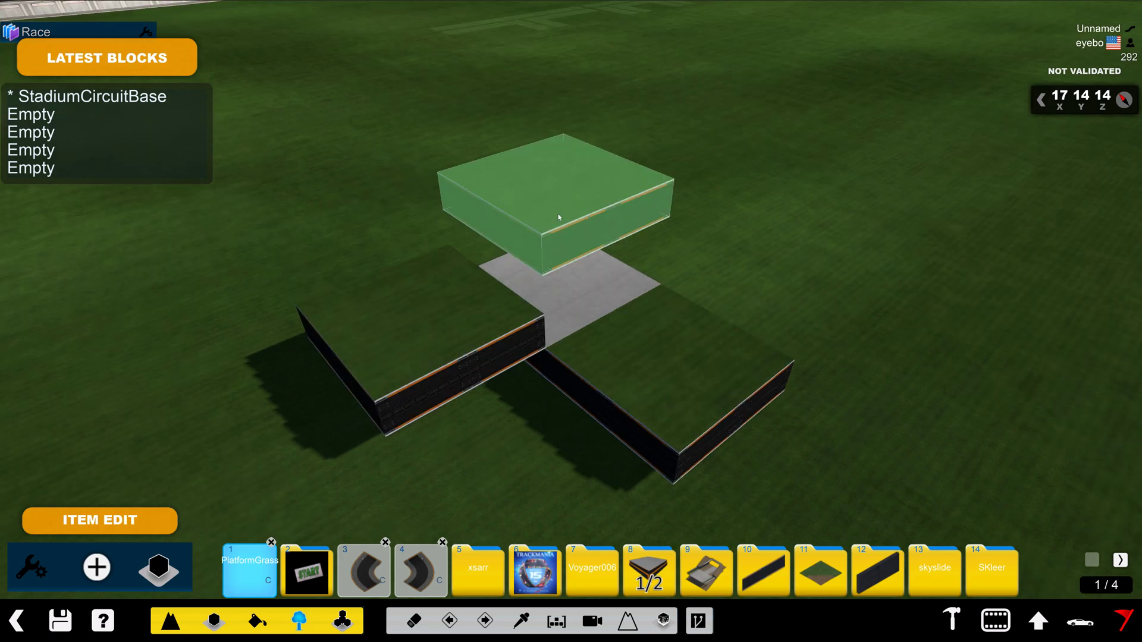
scroll(558, 214, "down", 1)
left_click(558, 214)
right_click_drag(558, 215, 566, 321, "alt")
key("c")
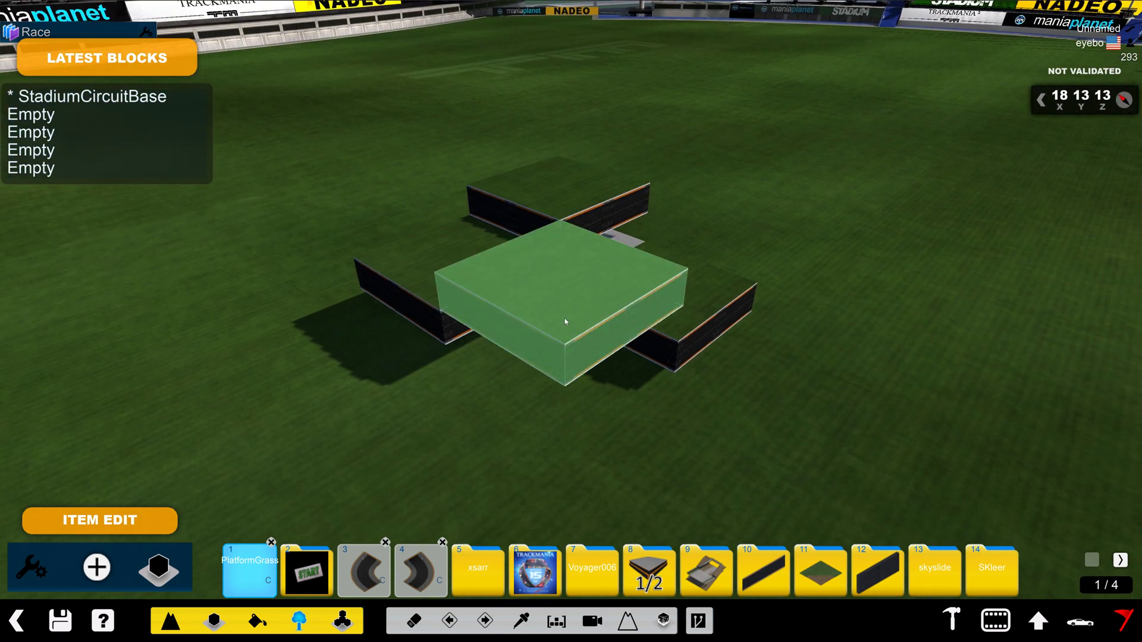